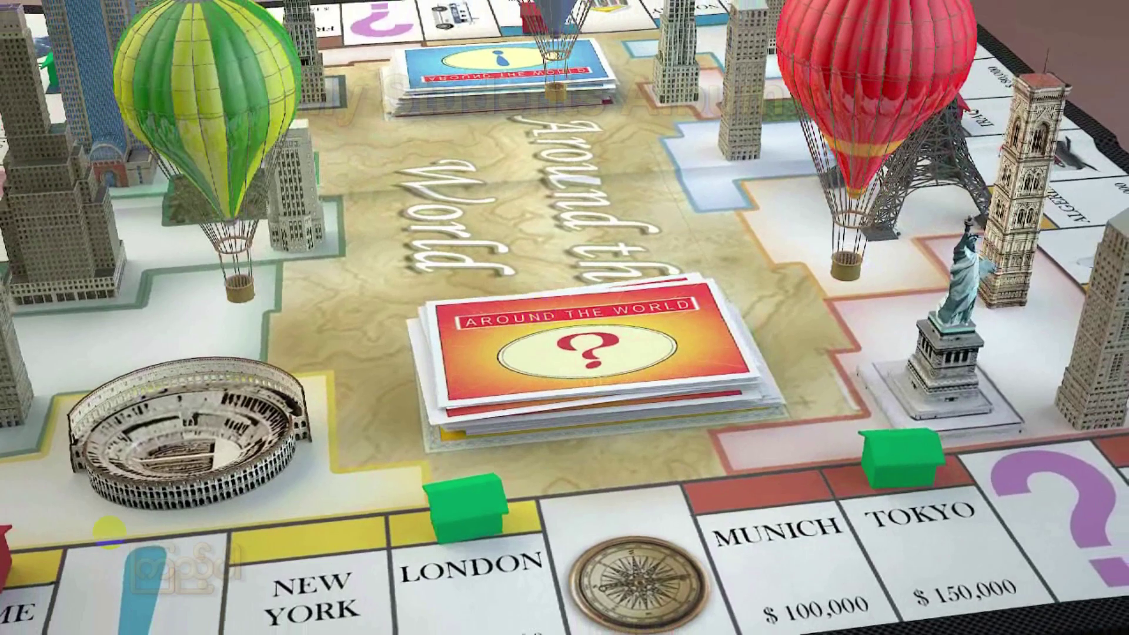
Set the 2D disc type to DVD and toggle the disc usage read-out between duration and size
{"action": "mouse_move", "coordinate": [193, 579]}
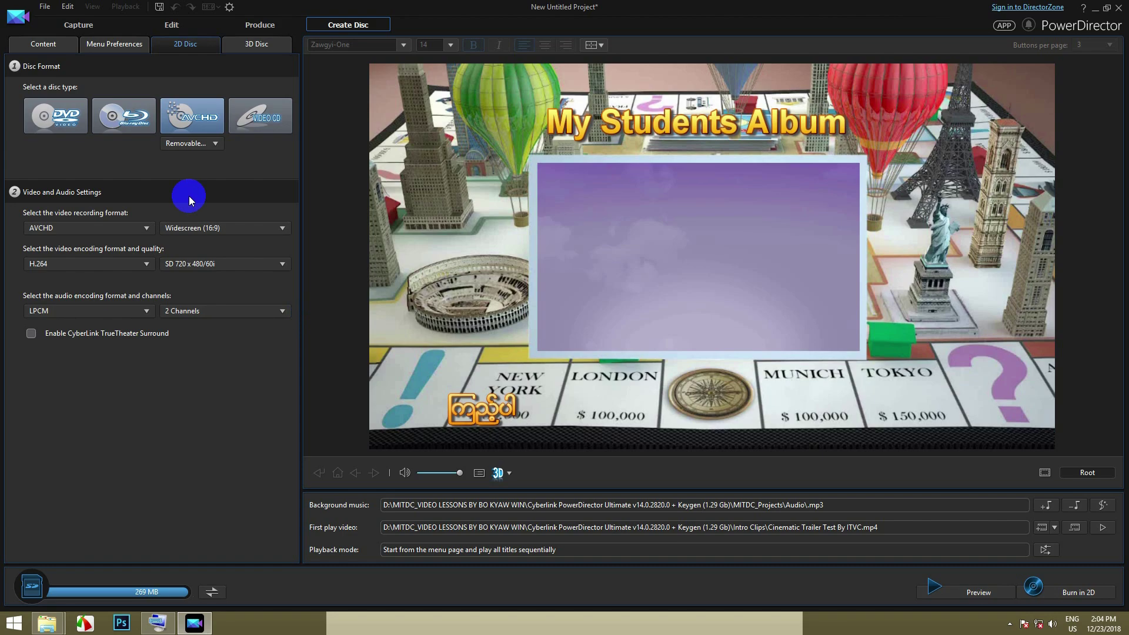
{"action": "left_click", "coordinate": [477, 377]}
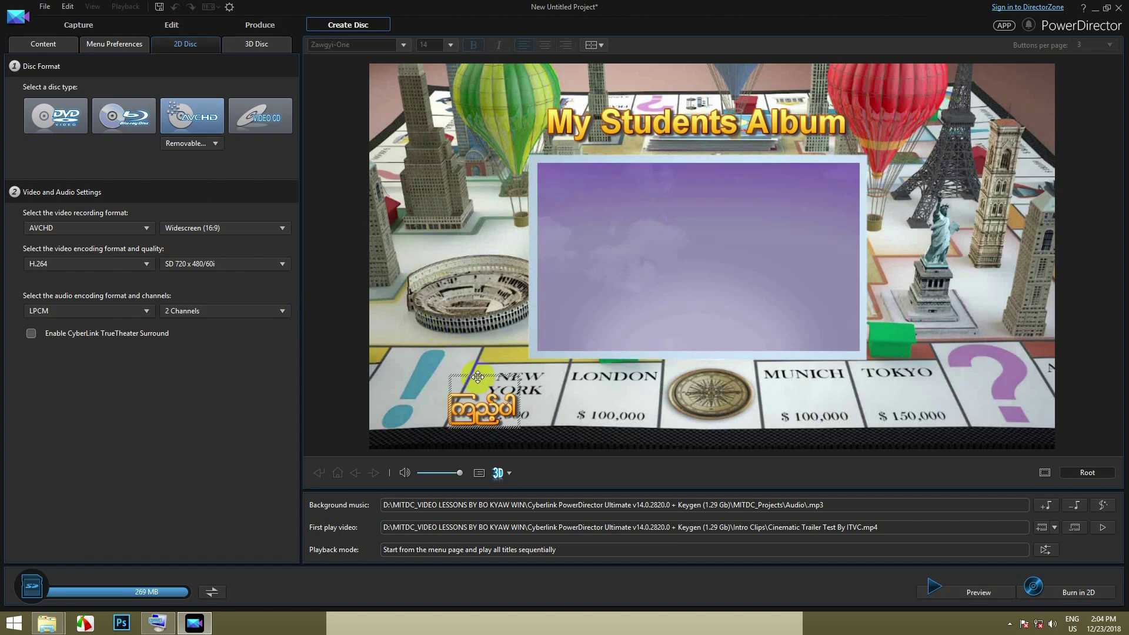
{"action": "left_click", "coordinate": [486, 442]}
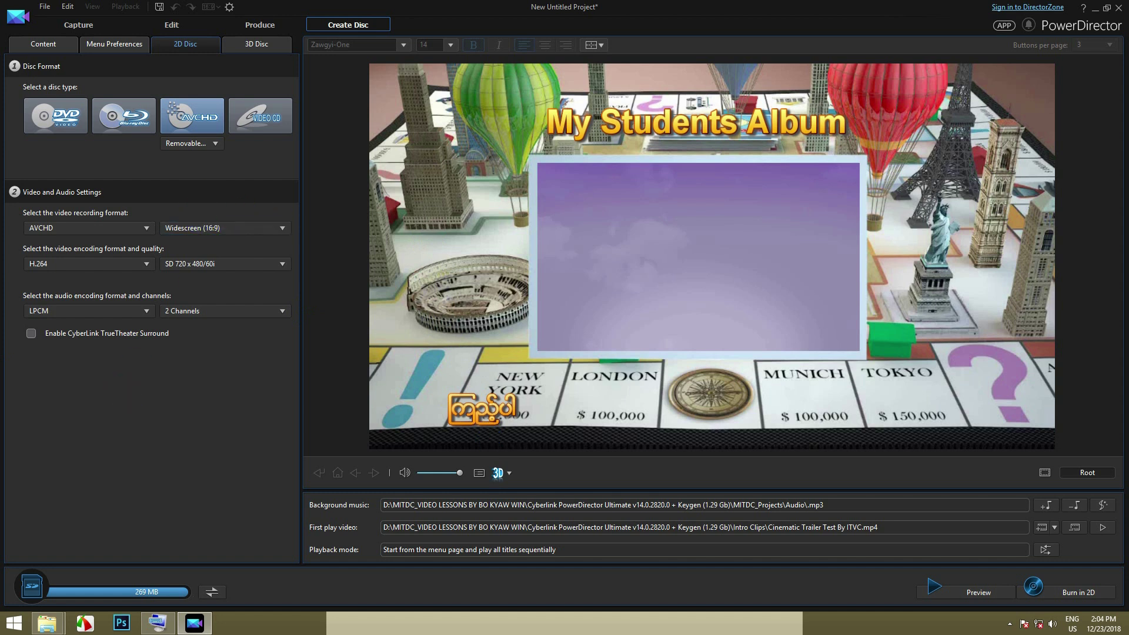
{"action": "left_click", "coordinate": [216, 144]}
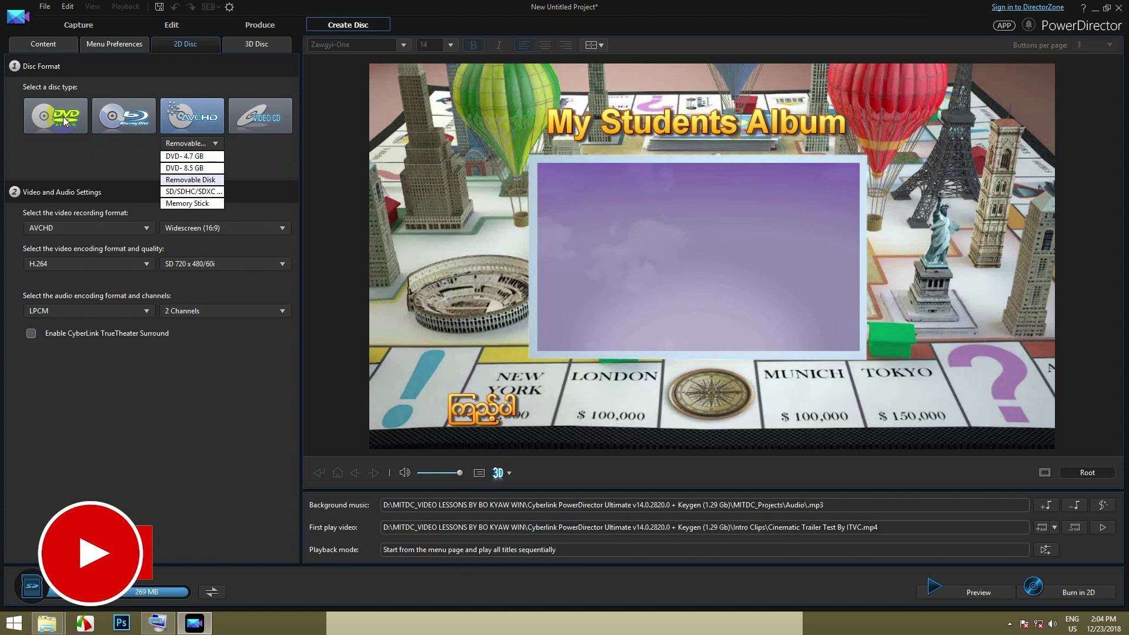
{"action": "left_click", "coordinate": [64, 122]}
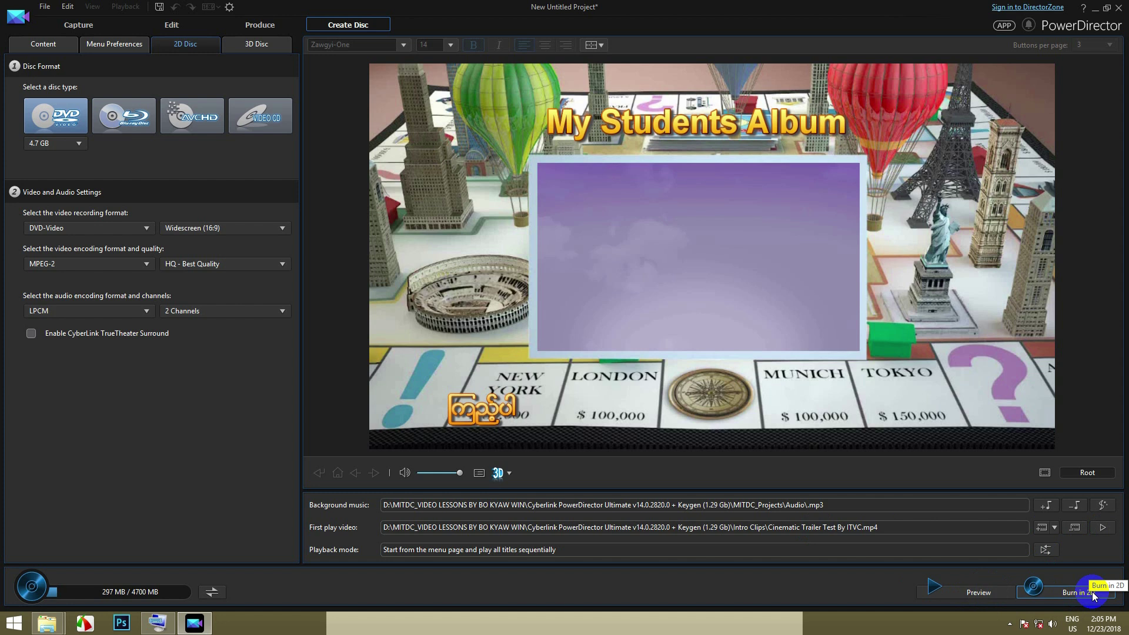
{"action": "left_click", "coordinate": [214, 595]}
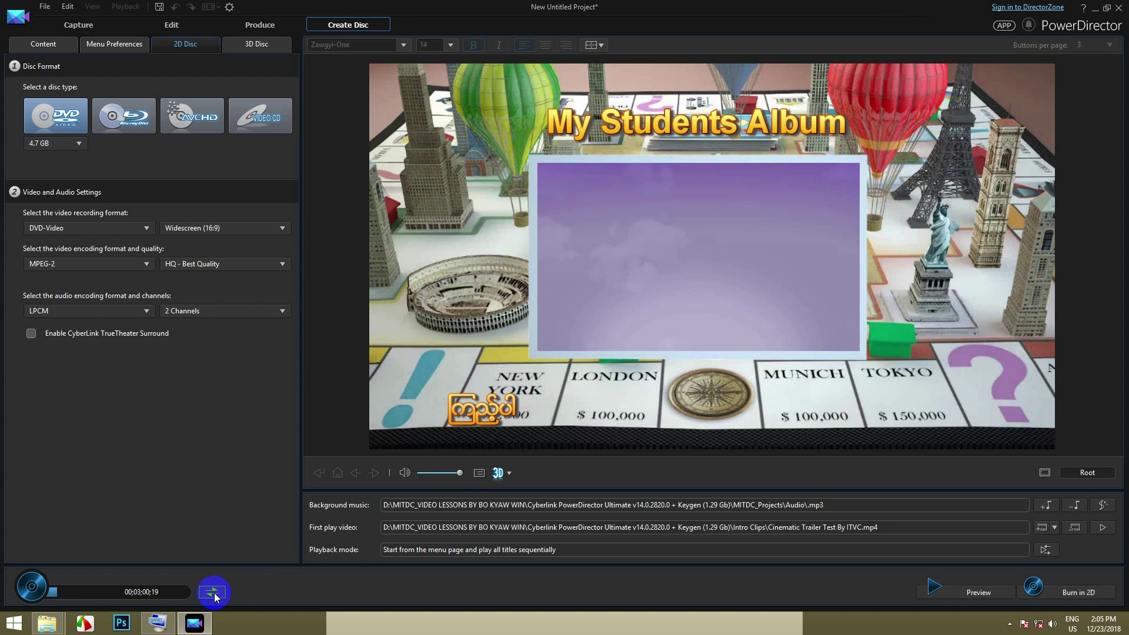
{"action": "left_click", "coordinate": [214, 595]}
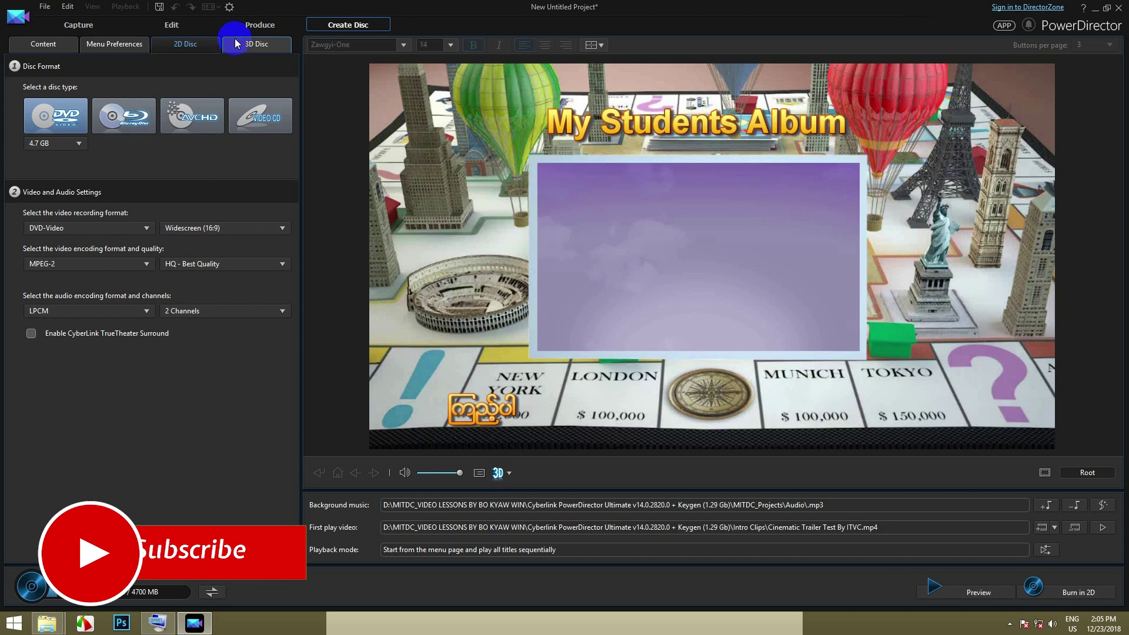
Switch to producing the movie as a file and choose H.264 AVC as the file format
{"action": "left_click", "coordinate": [261, 25]}
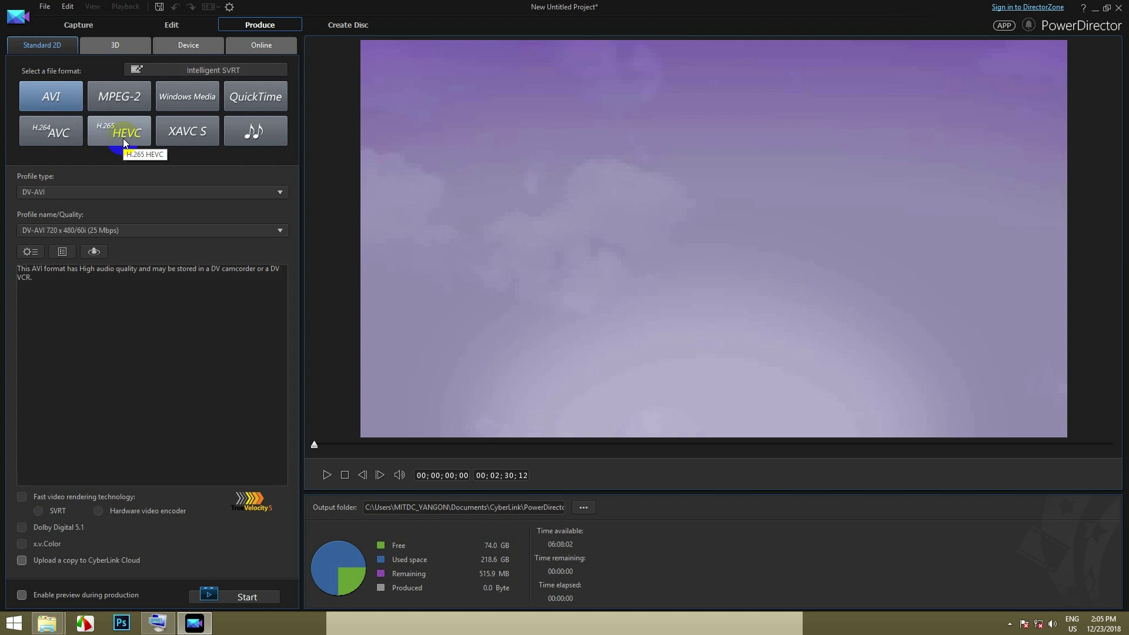
{"action": "left_click", "coordinate": [58, 136]}
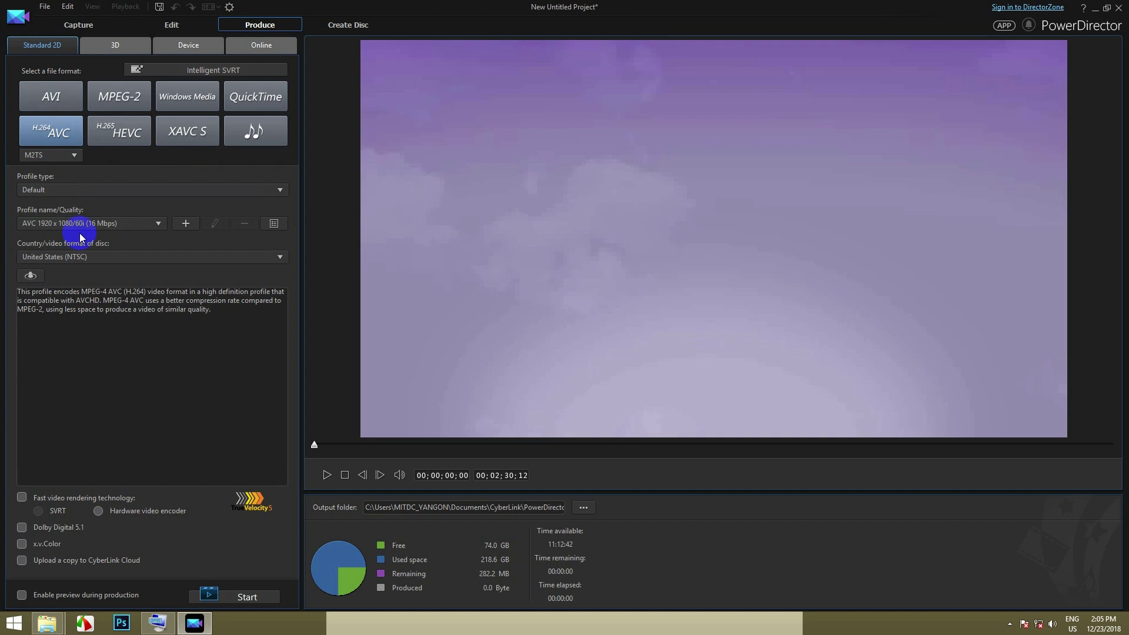
Try the Custom and All profile types for the H.264 AVC output and return to Default
{"action": "left_click", "coordinate": [89, 193]}
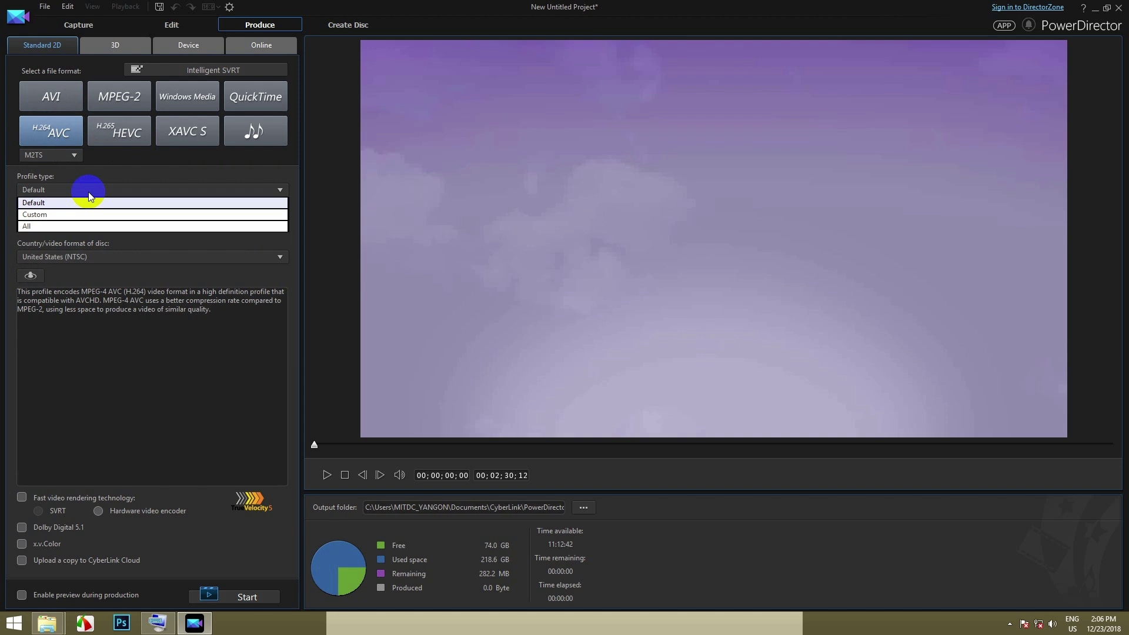
{"action": "left_click", "coordinate": [62, 215]}
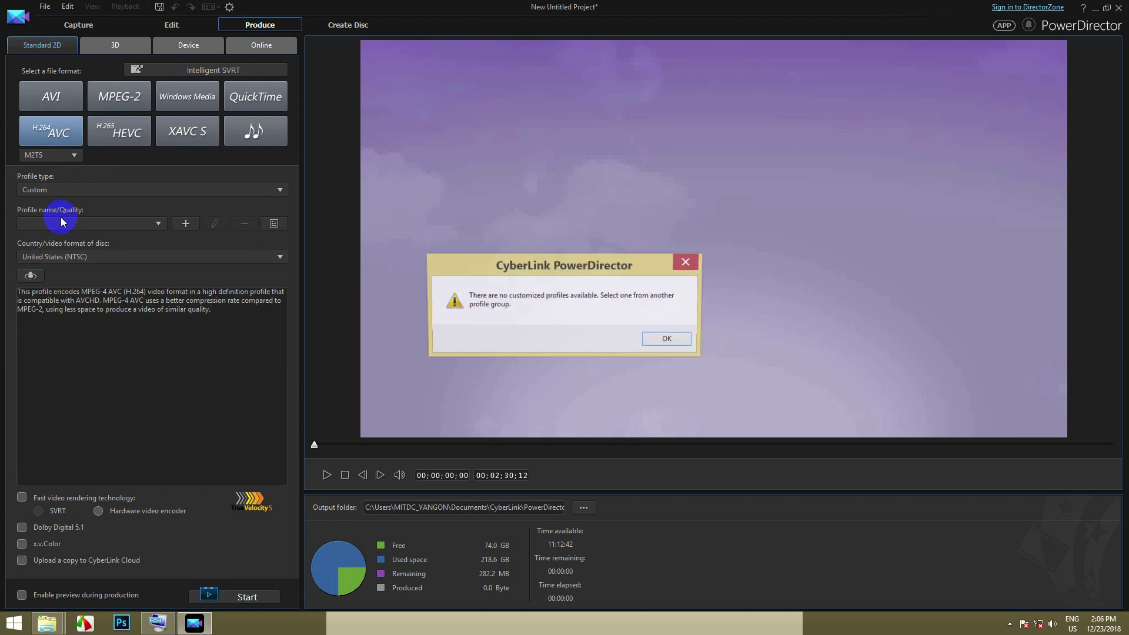
{"action": "left_click", "coordinate": [669, 340]}
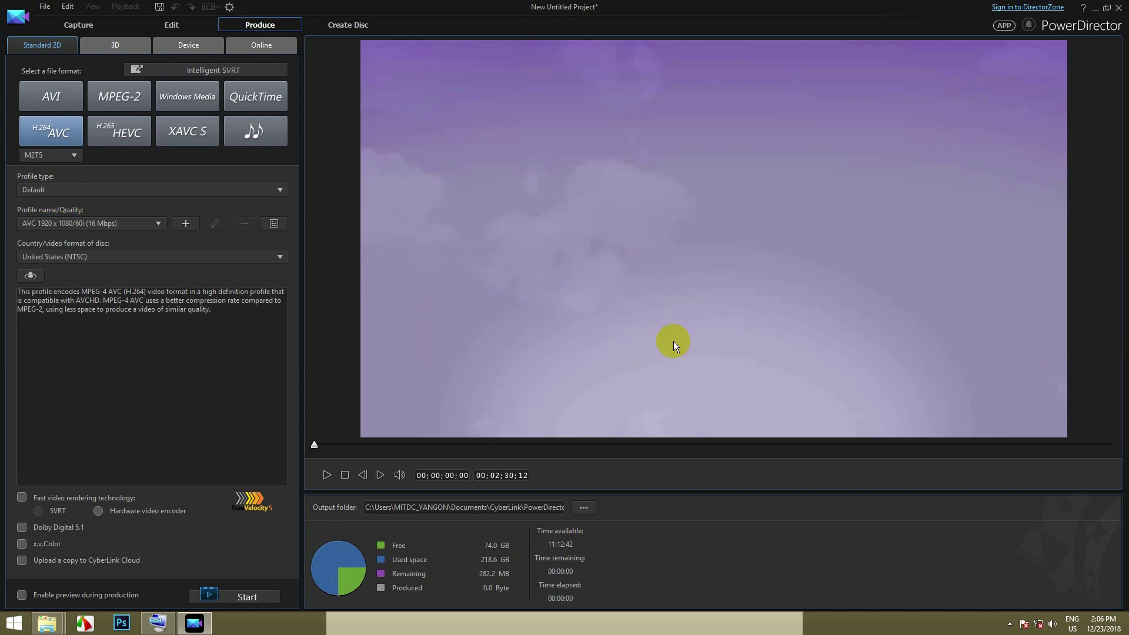
{"action": "left_click", "coordinate": [72, 189]}
{"action": "left_click", "coordinate": [41, 223]}
{"action": "left_click", "coordinate": [58, 189]}
{"action": "left_click", "coordinate": [53, 206]}
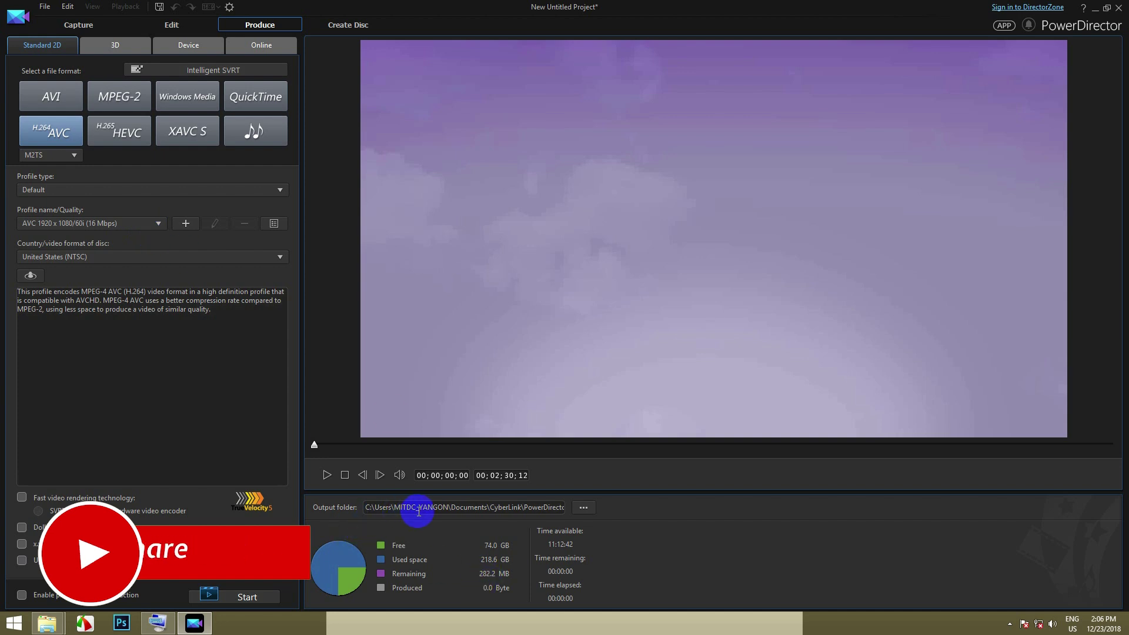
Browse the output location to the Cyberlink PowerDirector Ultimate v14.0.2820.0 + Keygen (1.29 Gb) folder on Local Disk (D:)
{"action": "left_click", "coordinate": [583, 507]}
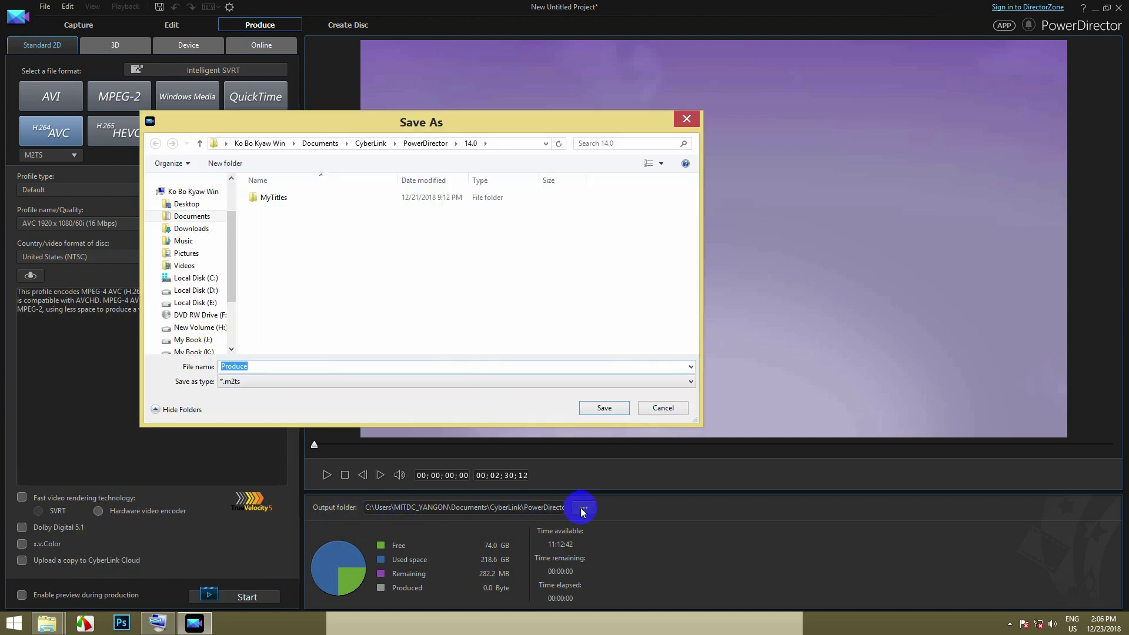
{"action": "left_click", "coordinate": [200, 144]}
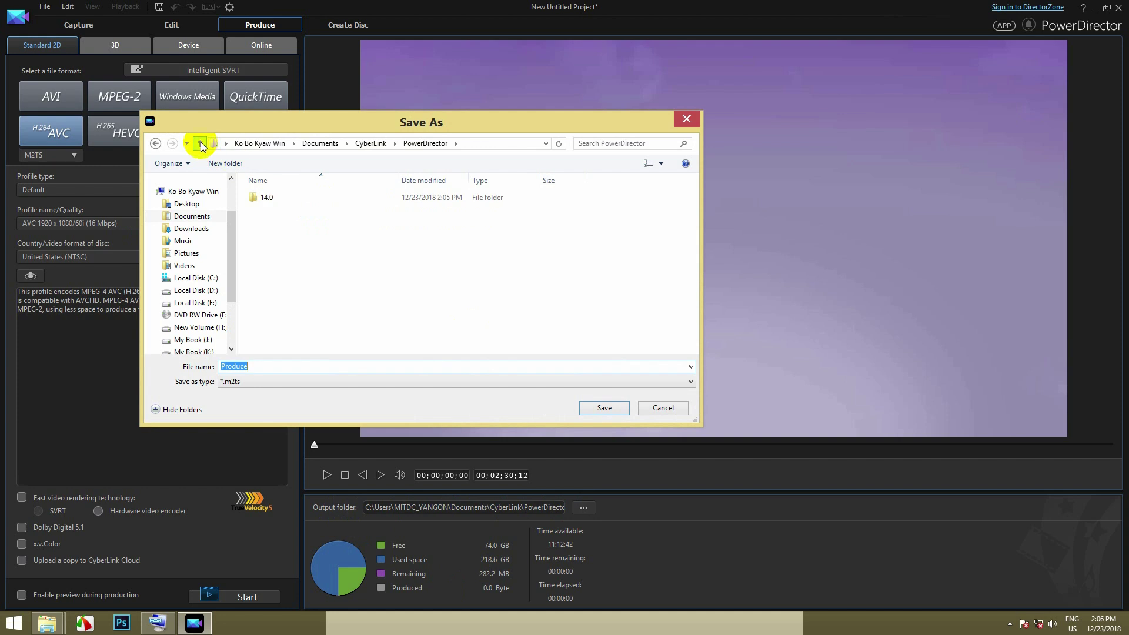
{"action": "left_click", "coordinate": [200, 143]}
{"action": "left_click", "coordinate": [200, 144]}
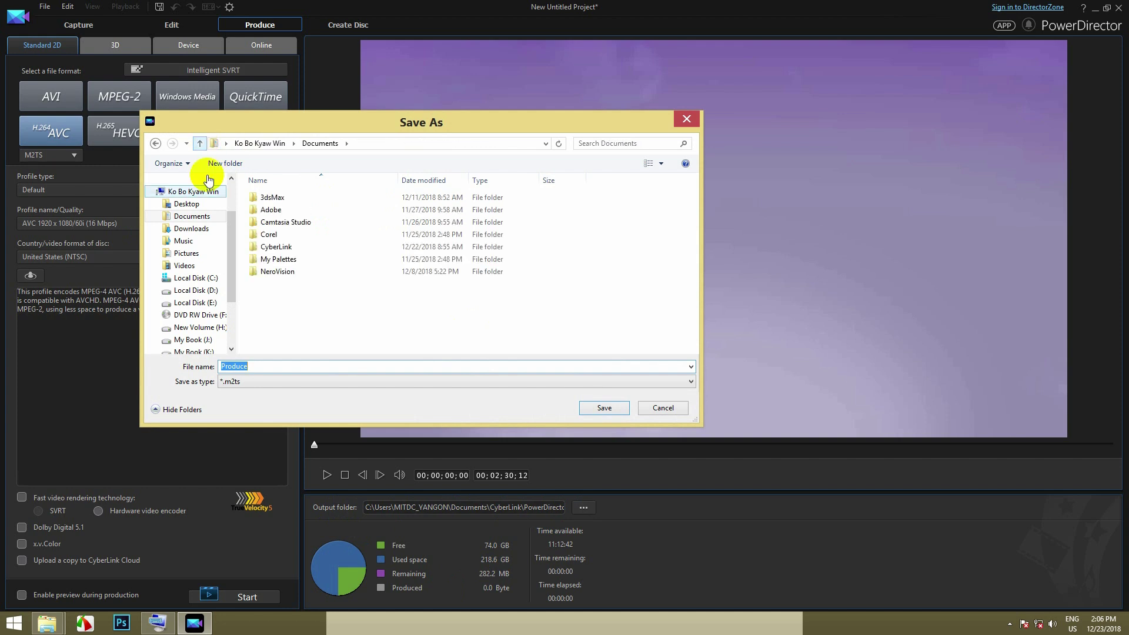
{"action": "left_click", "coordinate": [198, 290]}
{"action": "double_click", "coordinate": [294, 259]}
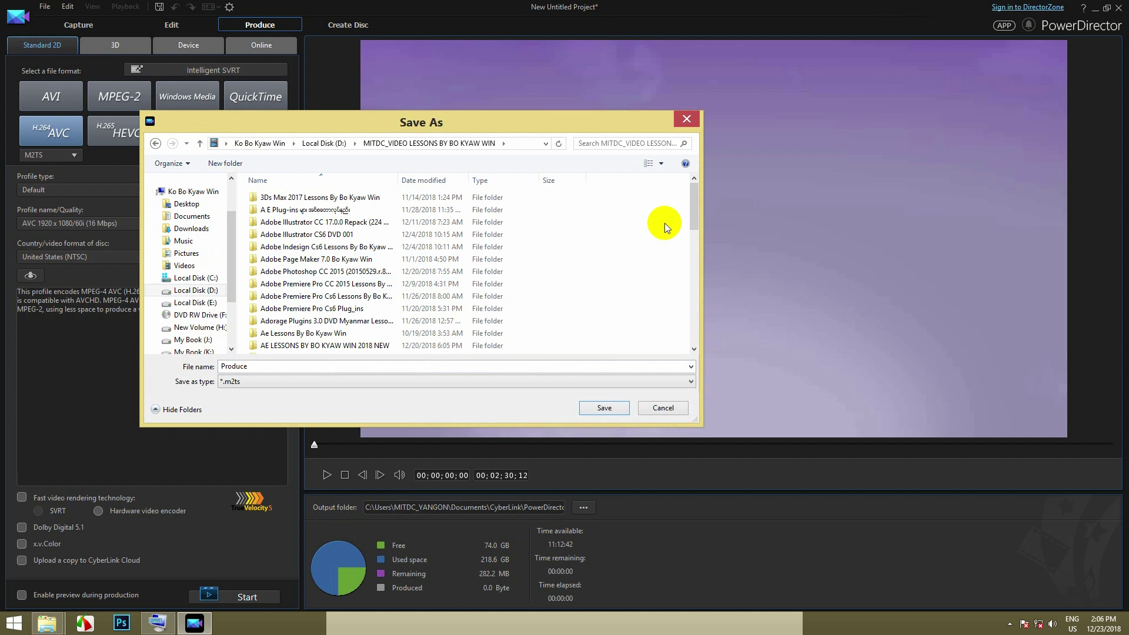
{"action": "left_click_drag", "start_coordinate": [693, 205], "coordinate": [698, 256]}
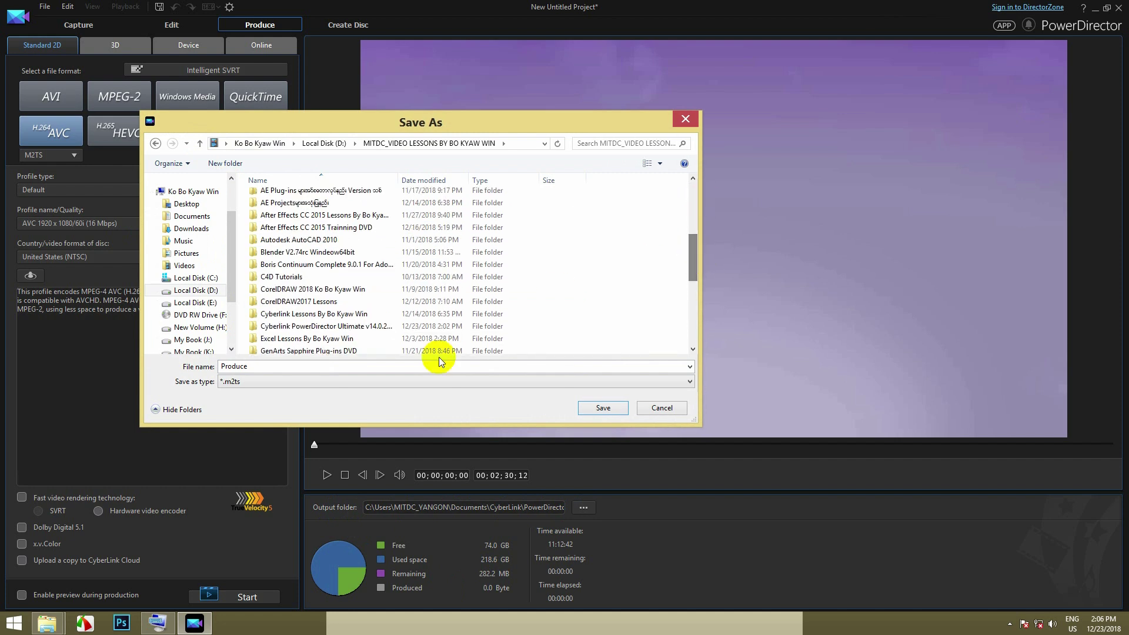
{"action": "double_click", "coordinate": [355, 325]}
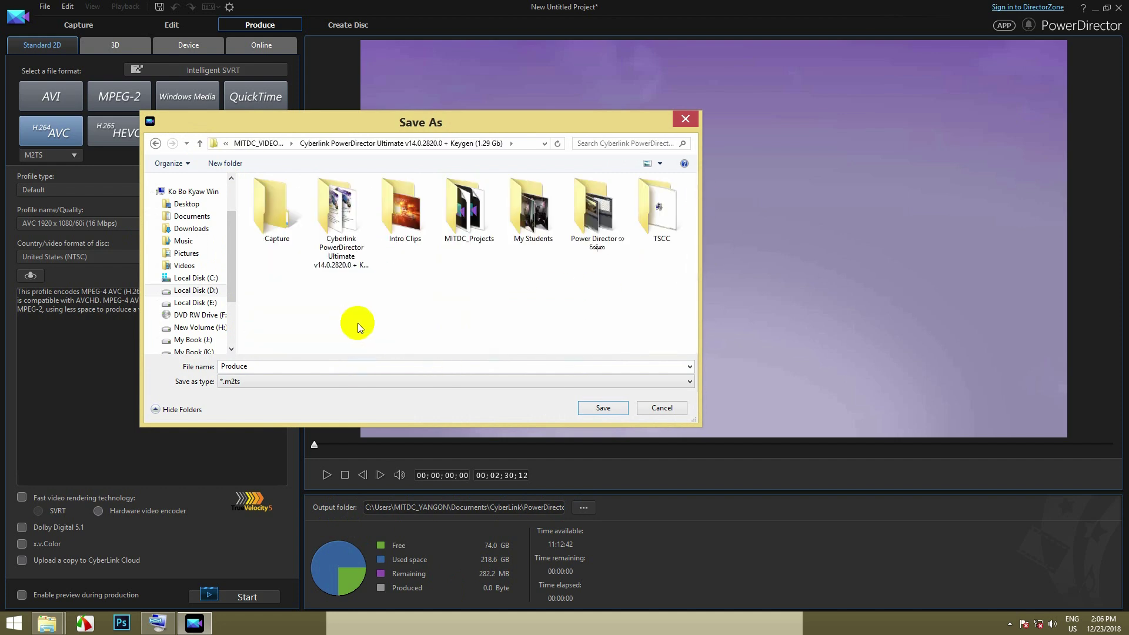
Create a new folder named Produce in the current output location
{"action": "right_click", "coordinate": [403, 317]}
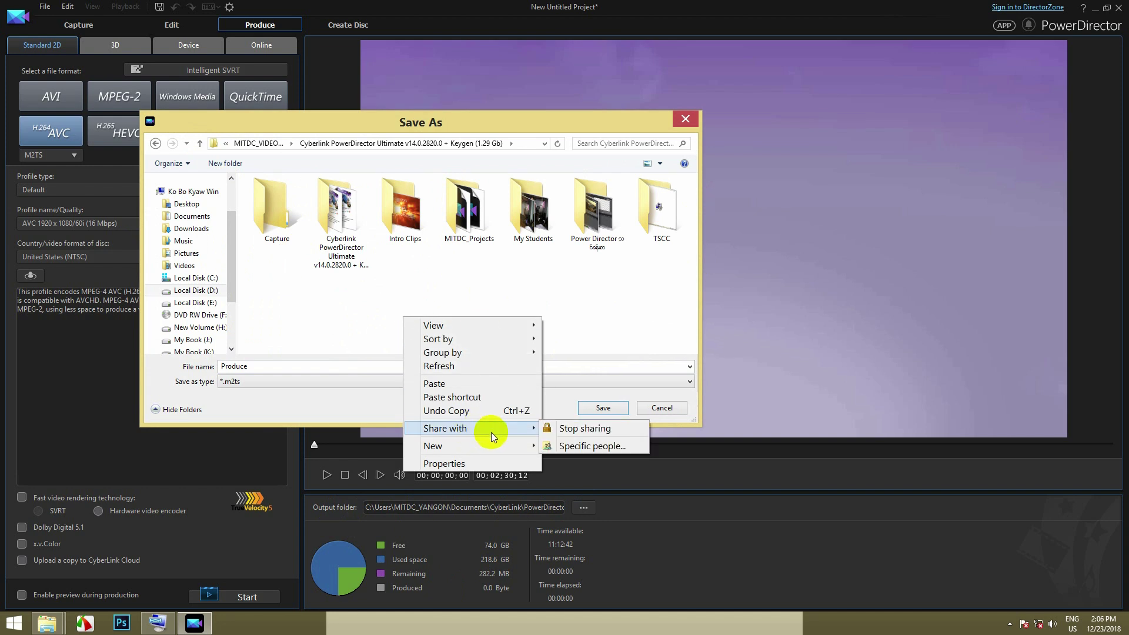
{"action": "mouse_move", "coordinate": [509, 445]}
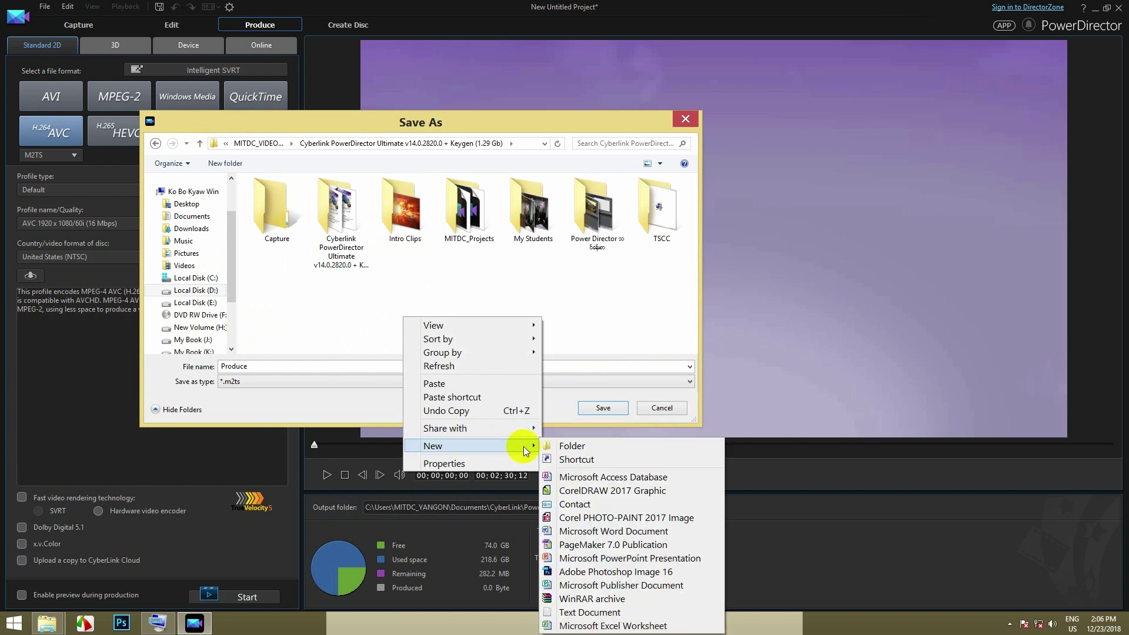
{"action": "left_click", "coordinate": [566, 444]}
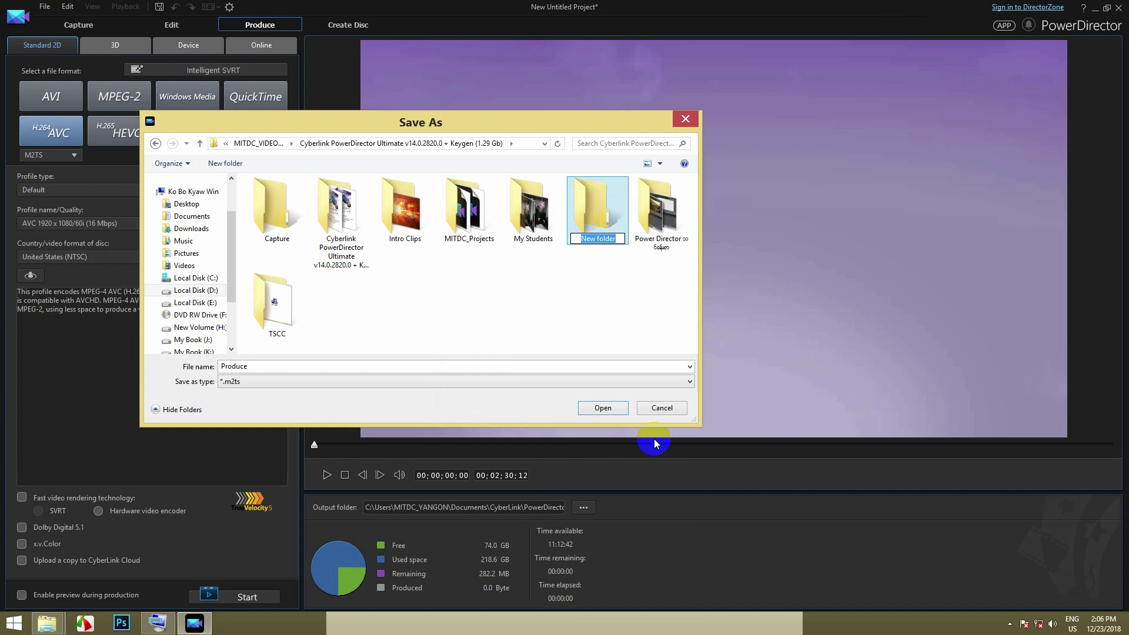
{"action": "type", "text": "Produce"}
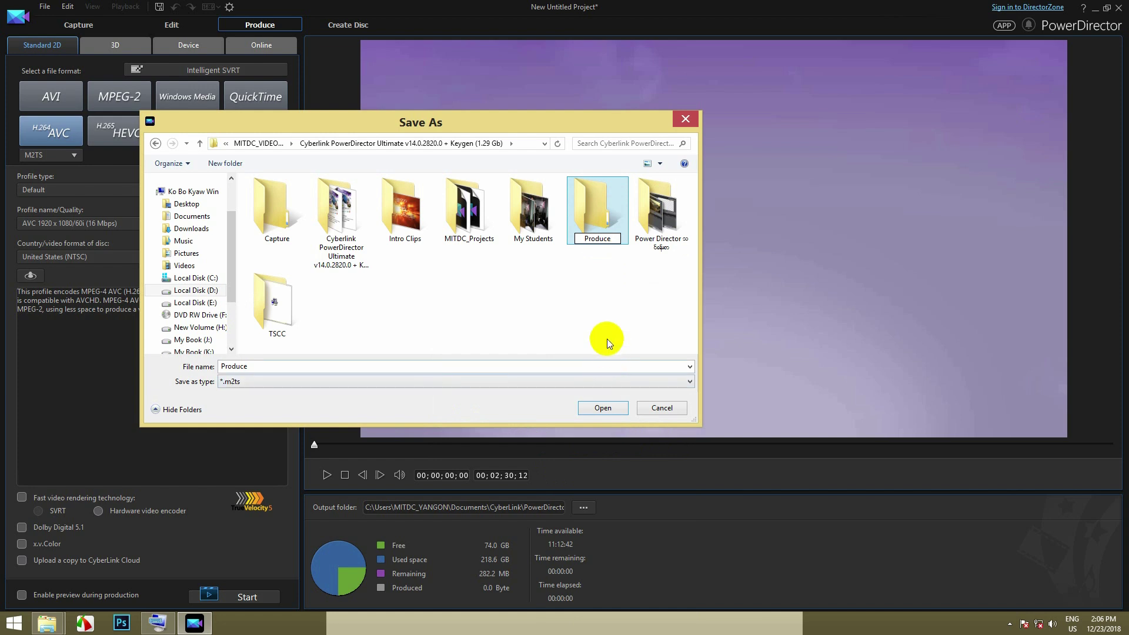
{"action": "left_click", "coordinate": [590, 311]}
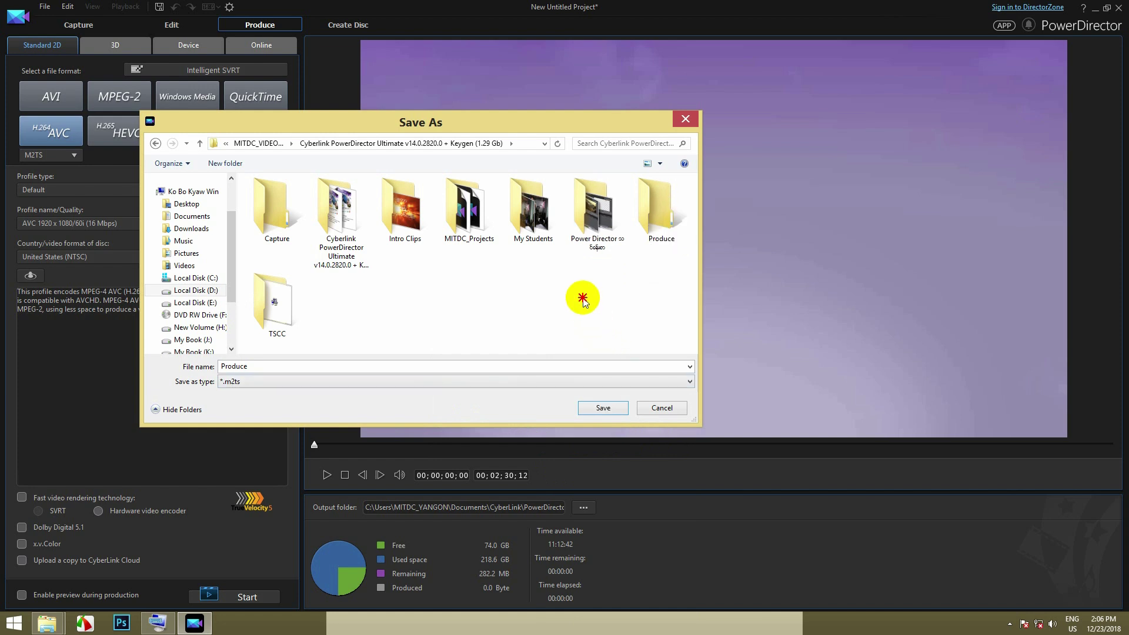
Set the output file to Produce in M2TS format inside the new Produce folder
{"action": "left_click", "coordinate": [653, 211]}
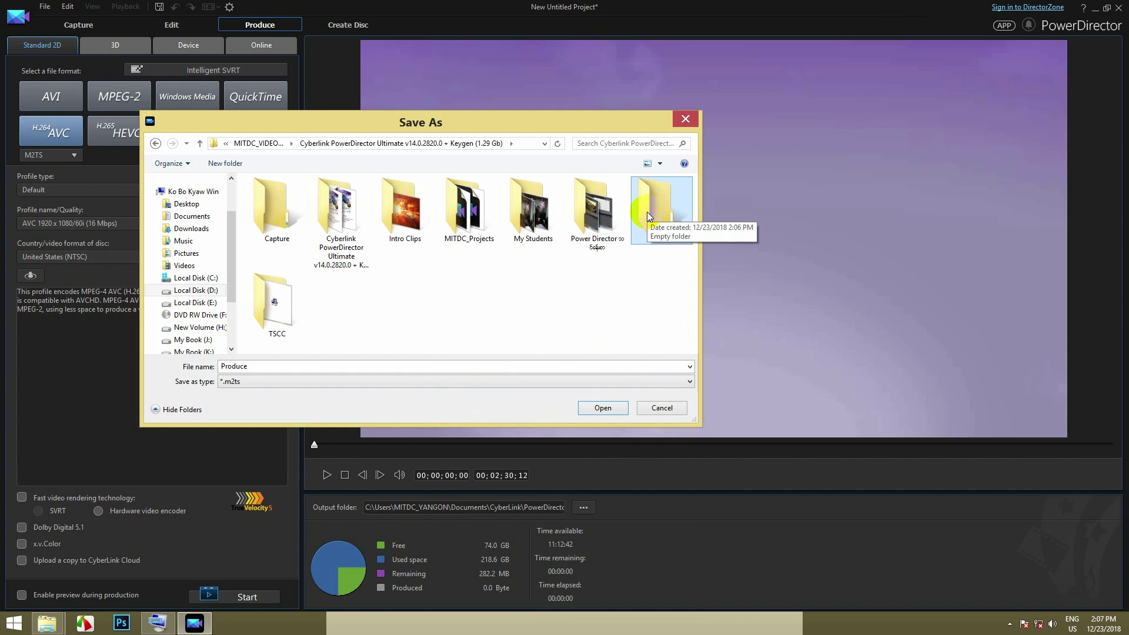
{"action": "left_click", "coordinate": [612, 411]}
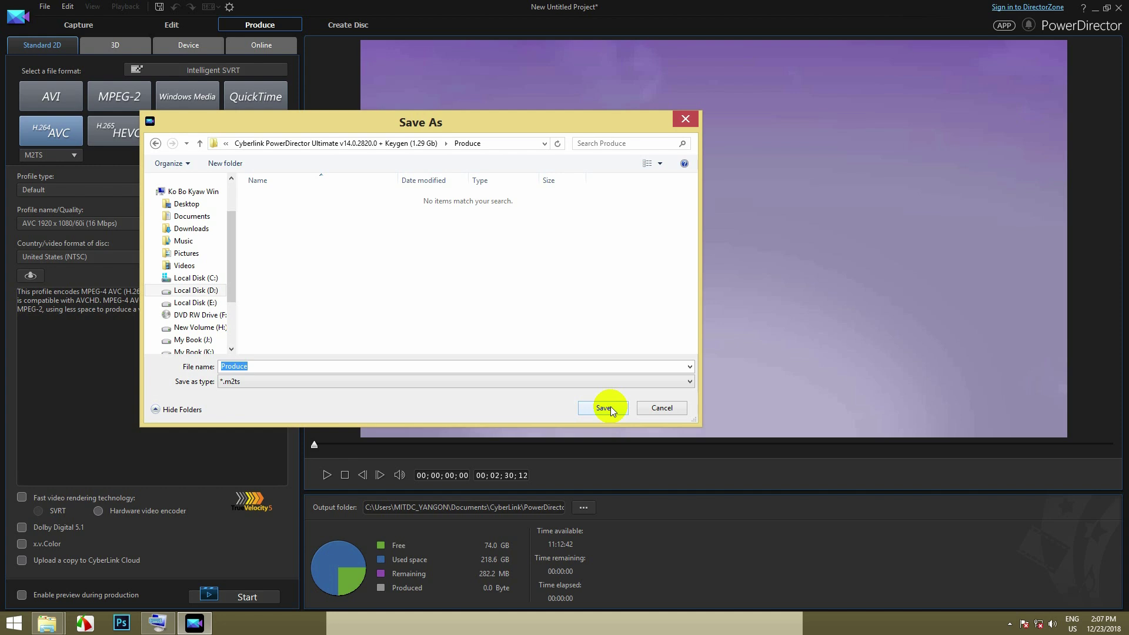
{"action": "left_click", "coordinate": [612, 410]}
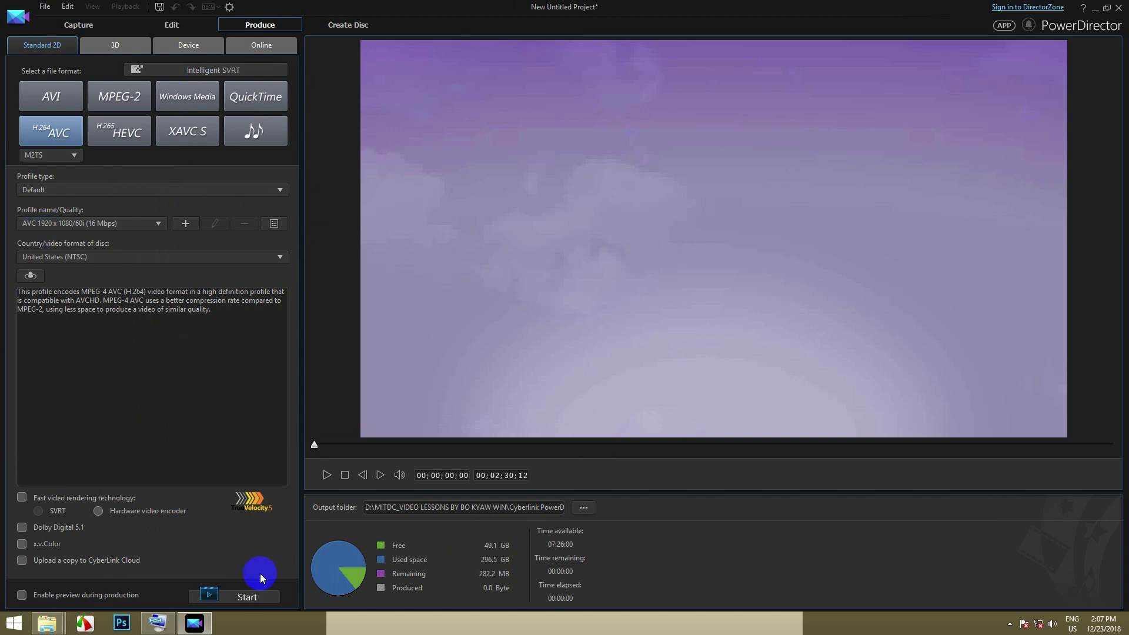
Start rendering the movie and minimize the PowerDirector and File Explorer windows
{"action": "left_click", "coordinate": [235, 598]}
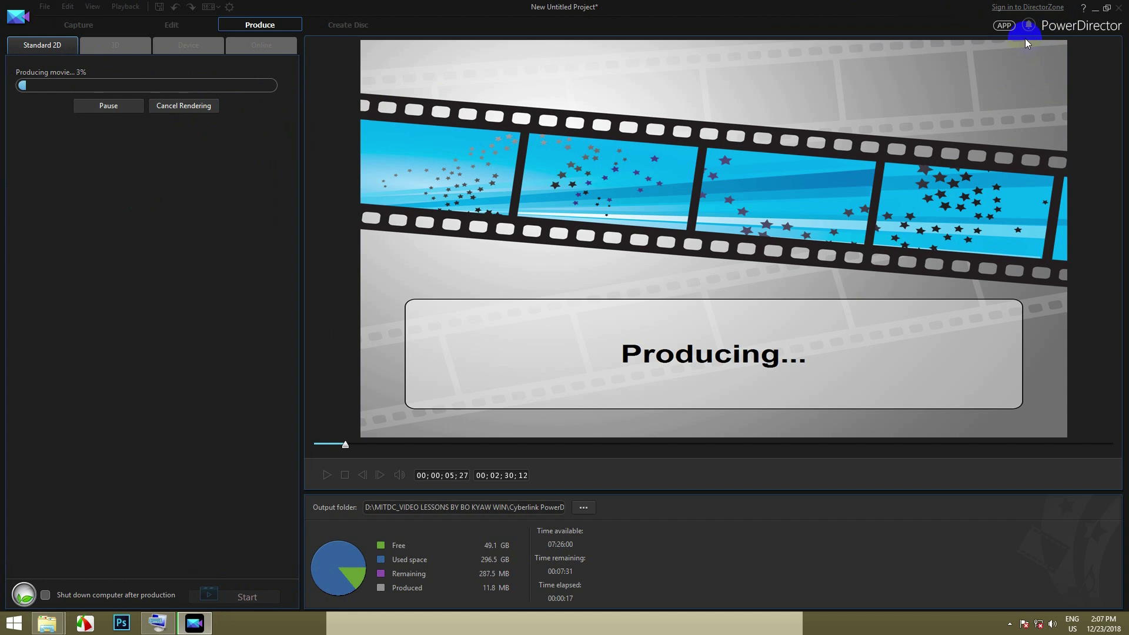
{"action": "left_click", "coordinate": [1094, 8]}
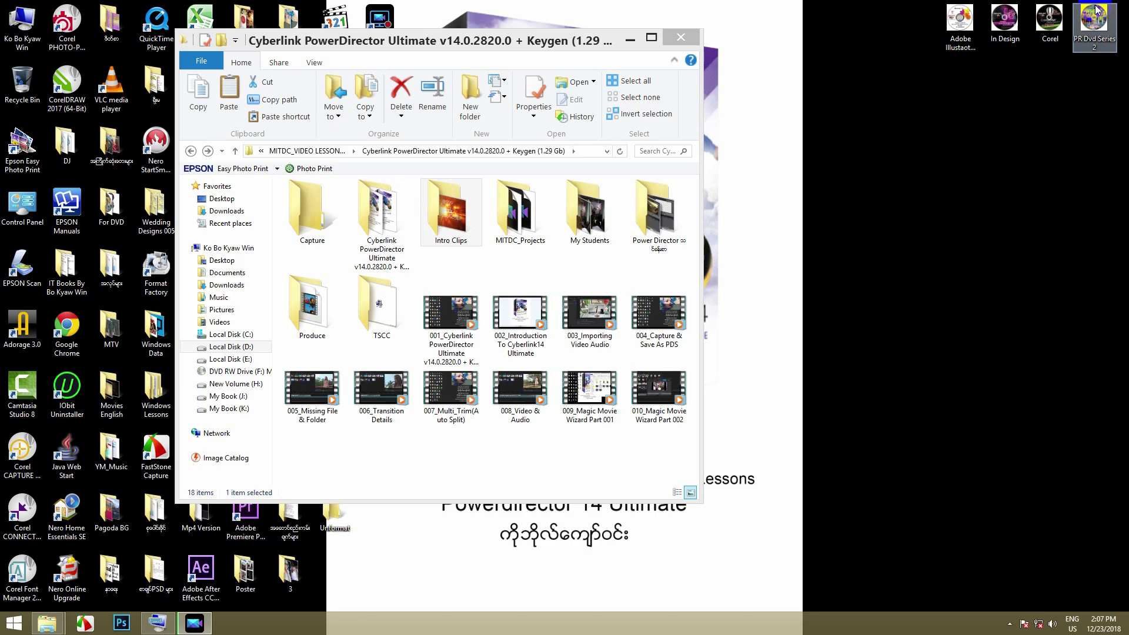
{"action": "left_click", "coordinate": [629, 39]}
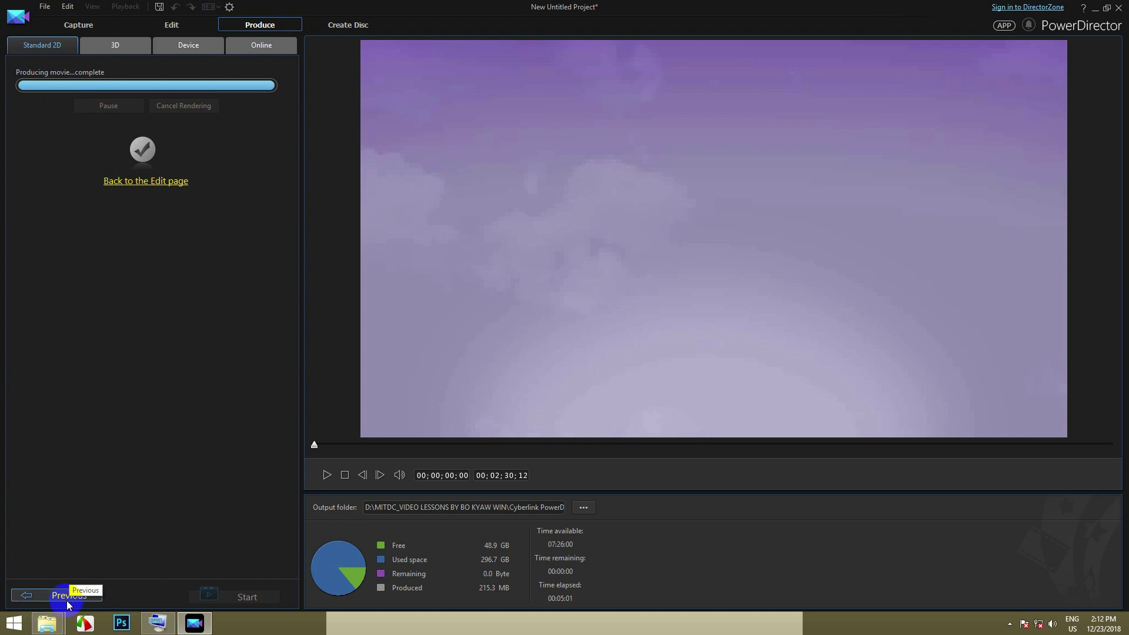
Return to the Edit page and select the rendered Produce.m2ts clip in the media library
{"action": "left_click", "coordinate": [150, 182]}
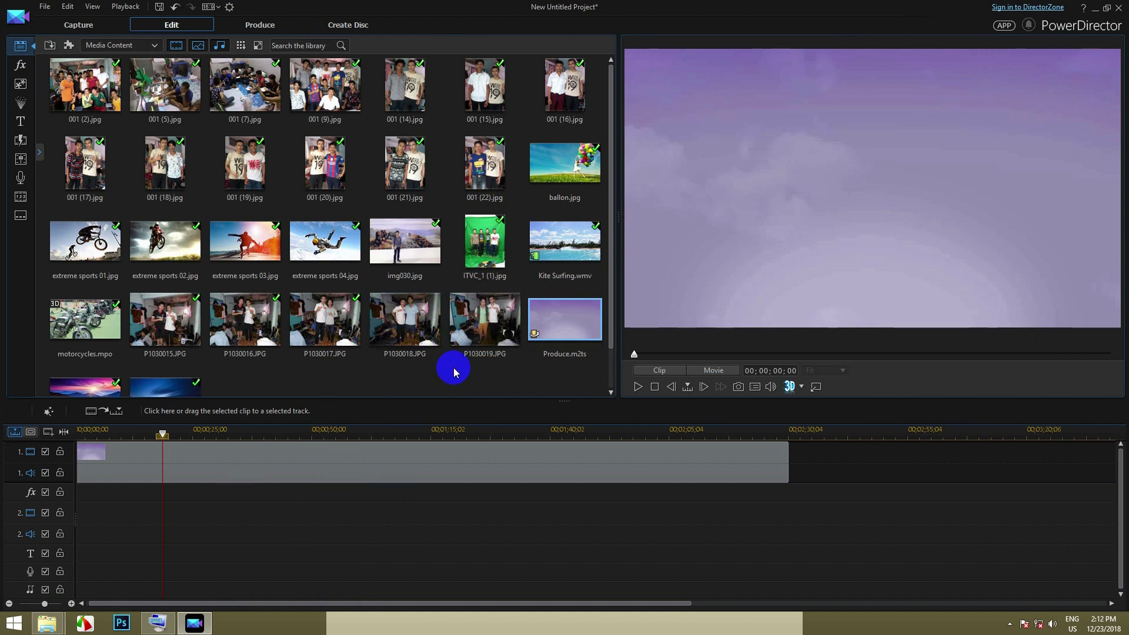
{"action": "scroll", "coordinate": [454, 365], "scroll_direction": "down", "scroll_amount": 1}
{"action": "left_click", "coordinate": [572, 292]}
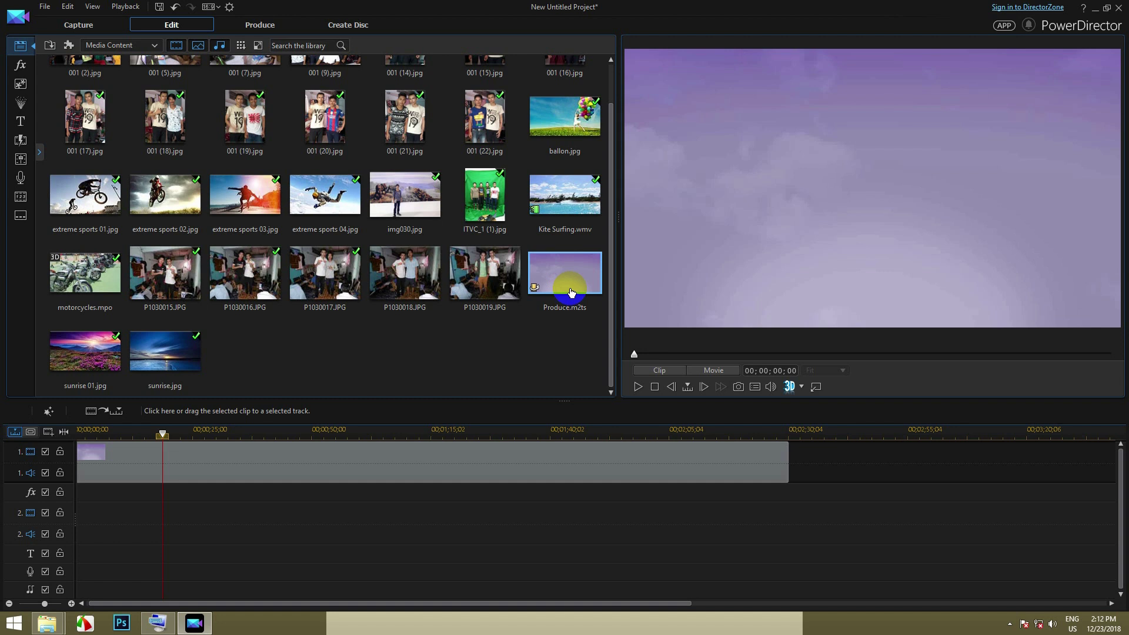
Switch to the desktop, refresh it, and close the 003_Camera File Explorer window
{"action": "left_click", "coordinate": [1095, 8]}
{"action": "right_click", "coordinate": [619, 147]}
{"action": "left_click", "coordinate": [647, 181]}
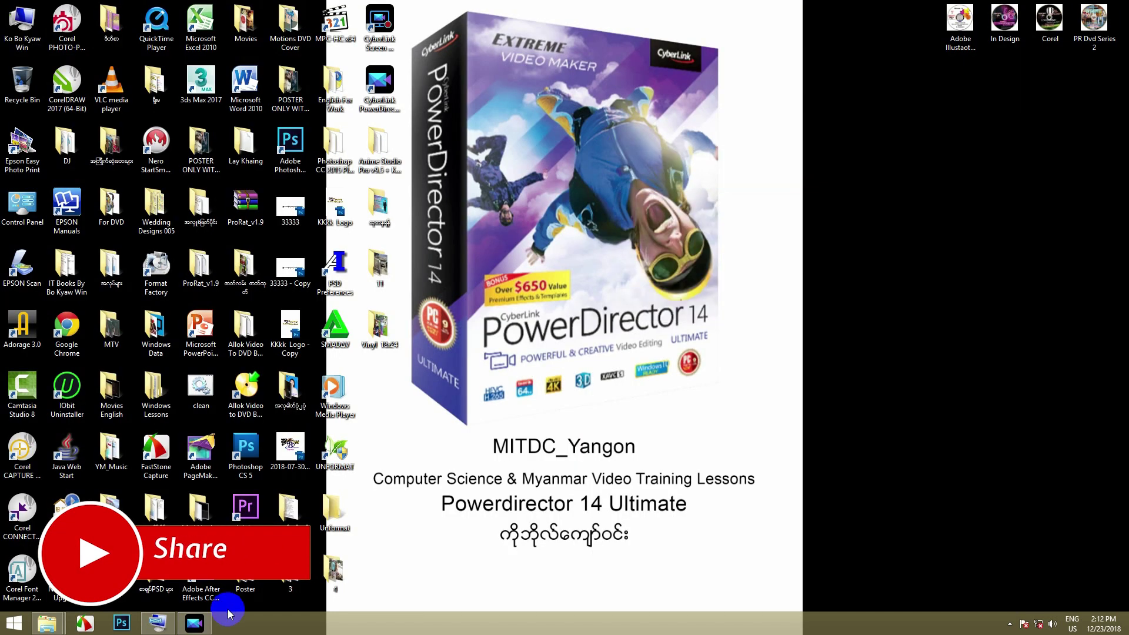
{"action": "mouse_move", "coordinate": [61, 624]}
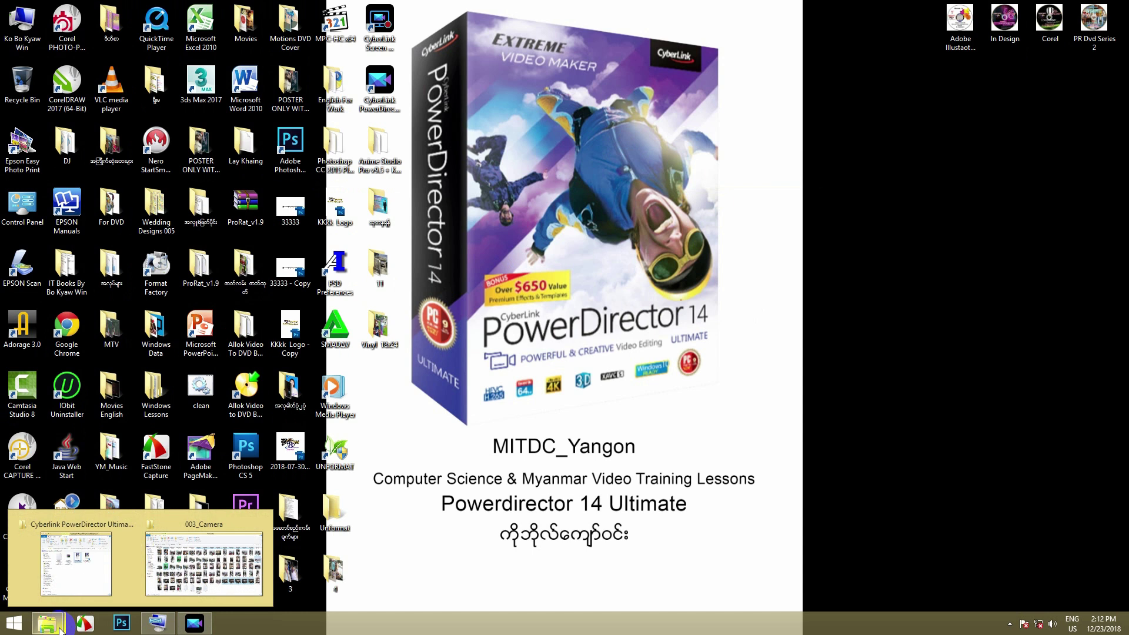
{"action": "left_click", "coordinate": [257, 524]}
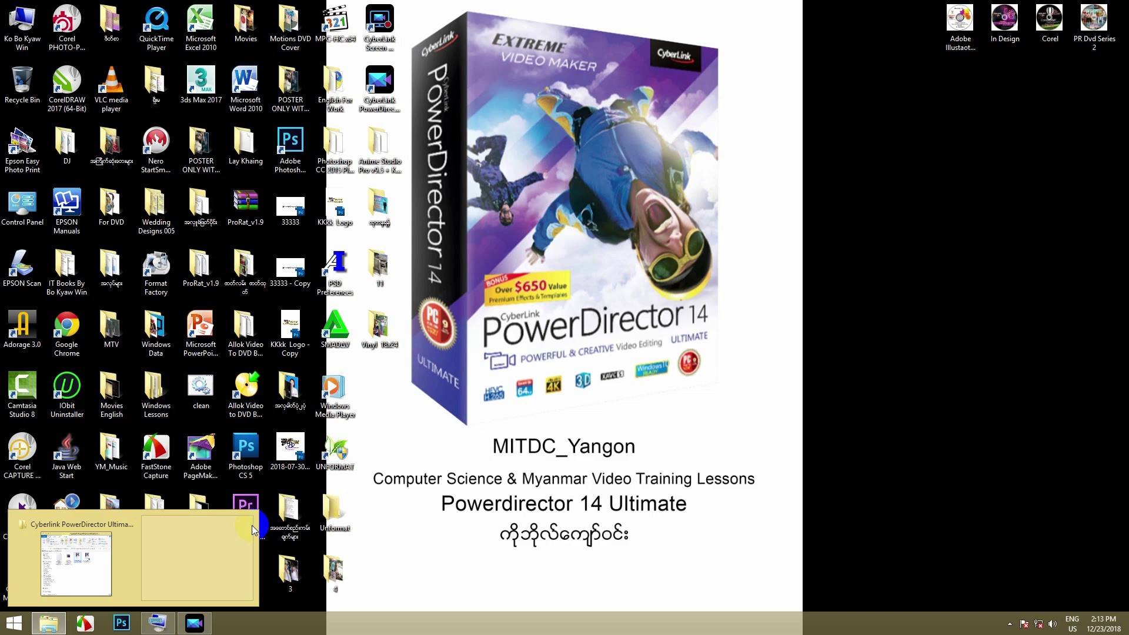
Switch to the PowerDirector lessons File Explorer window, go back to the parent folder, open the Produce folder and select the Produce video
{"action": "left_click", "coordinate": [106, 573]}
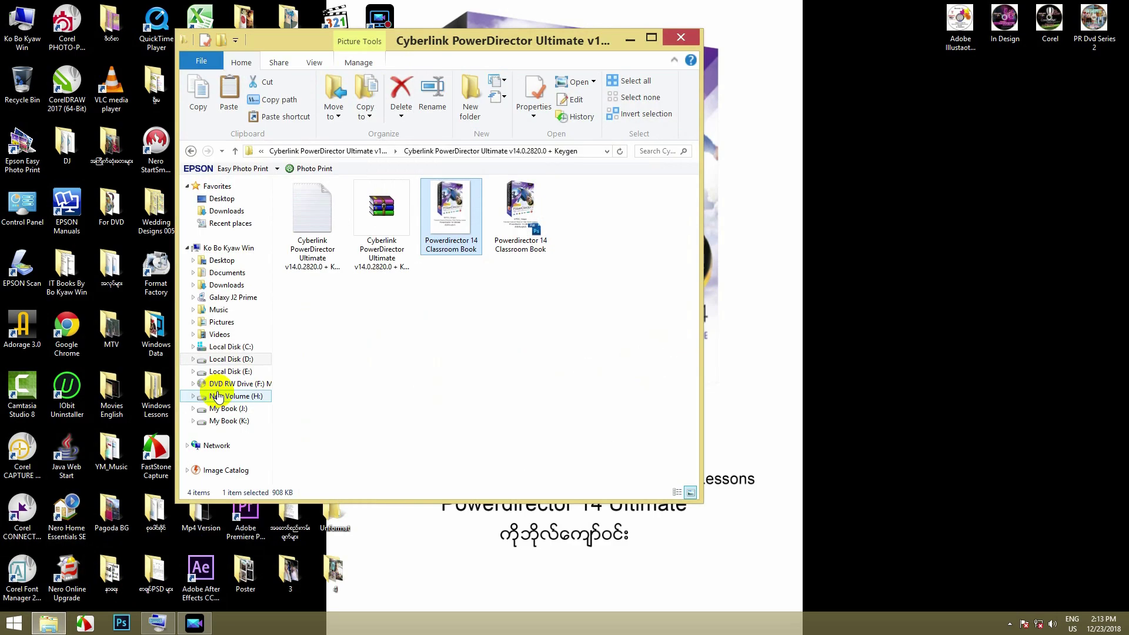
{"action": "left_click", "coordinate": [191, 151]}
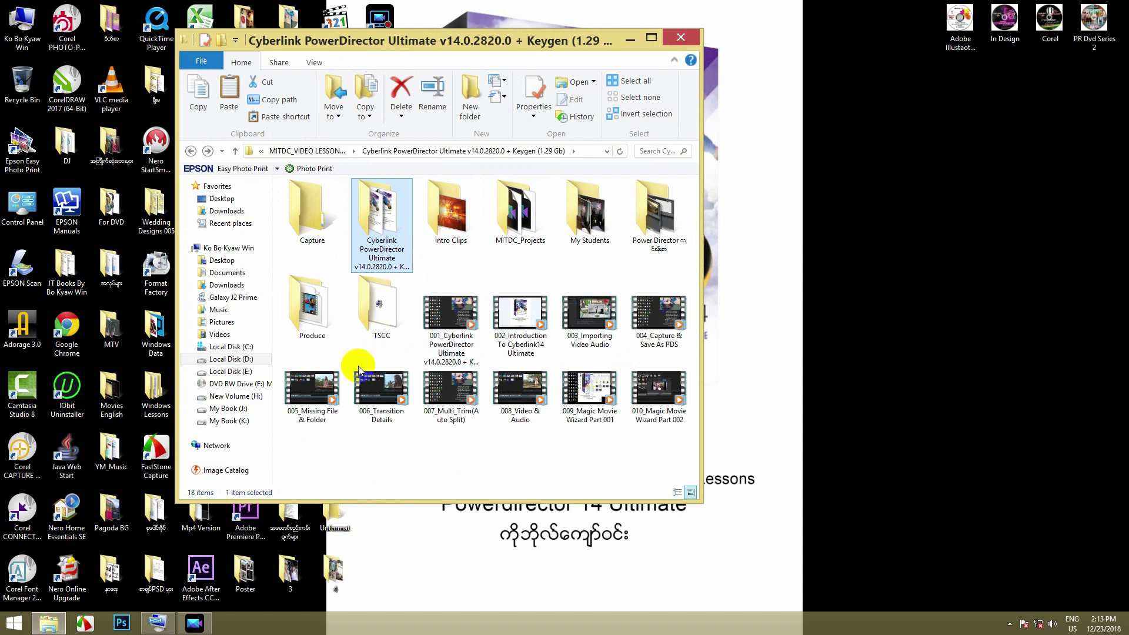
{"action": "left_click", "coordinate": [306, 309]}
{"action": "double_click", "coordinate": [307, 310]}
{"action": "left_click", "coordinate": [321, 220]}
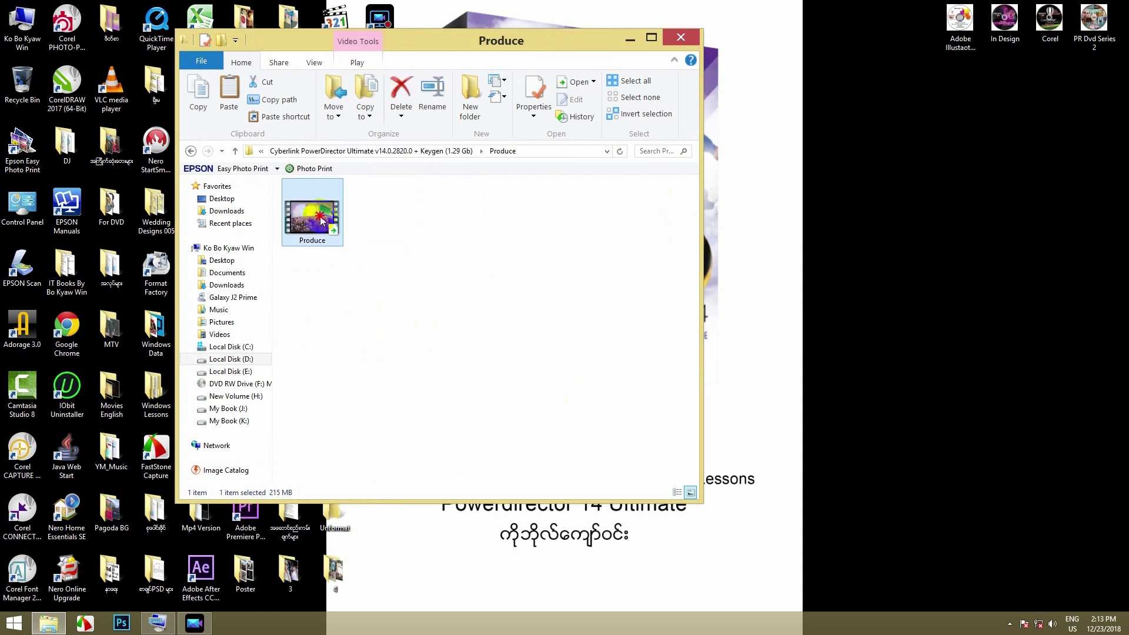
Open the properties of the Produce video to check its file size, then close them
{"action": "right_click", "coordinate": [320, 220]}
{"action": "left_click", "coordinate": [375, 419]}
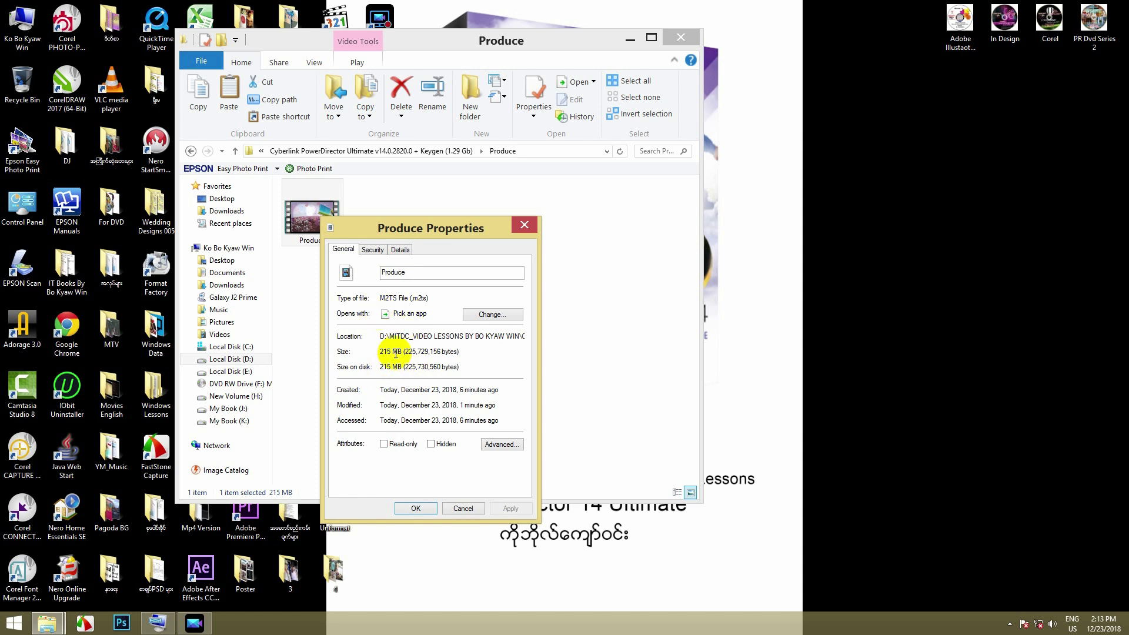
{"action": "double_click", "coordinate": [368, 352]}
{"action": "left_click", "coordinate": [524, 225]}
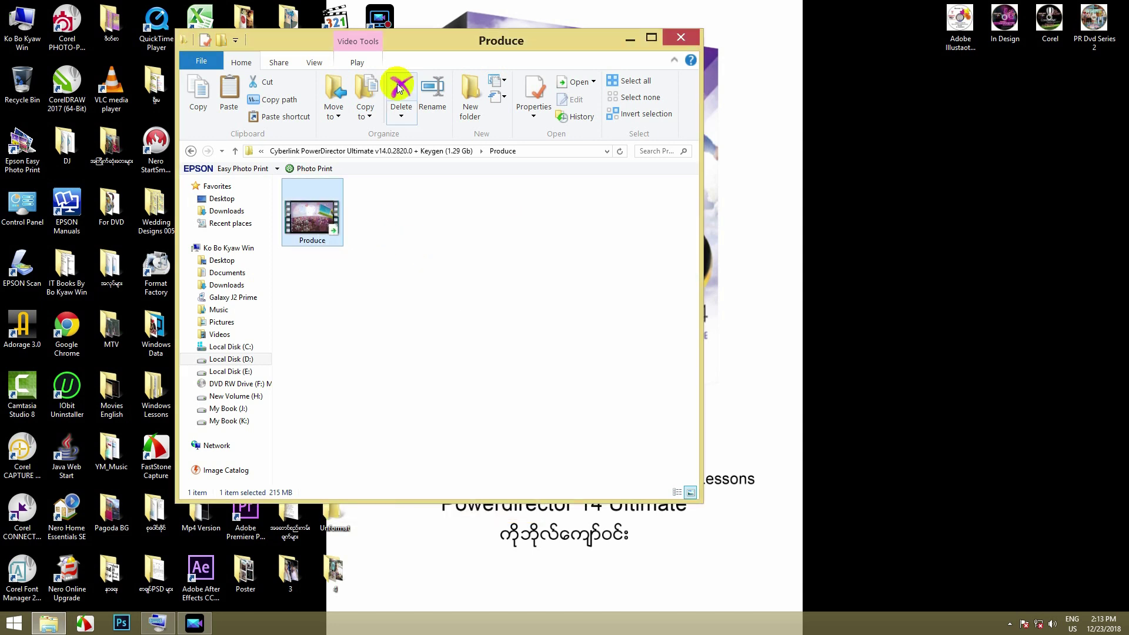
Move the Produce folder window aside, play the Produce video in the Video app, then exit playback to the desktop
{"action": "left_click_drag", "start_coordinate": [422, 38], "coordinate": [771, 43]}
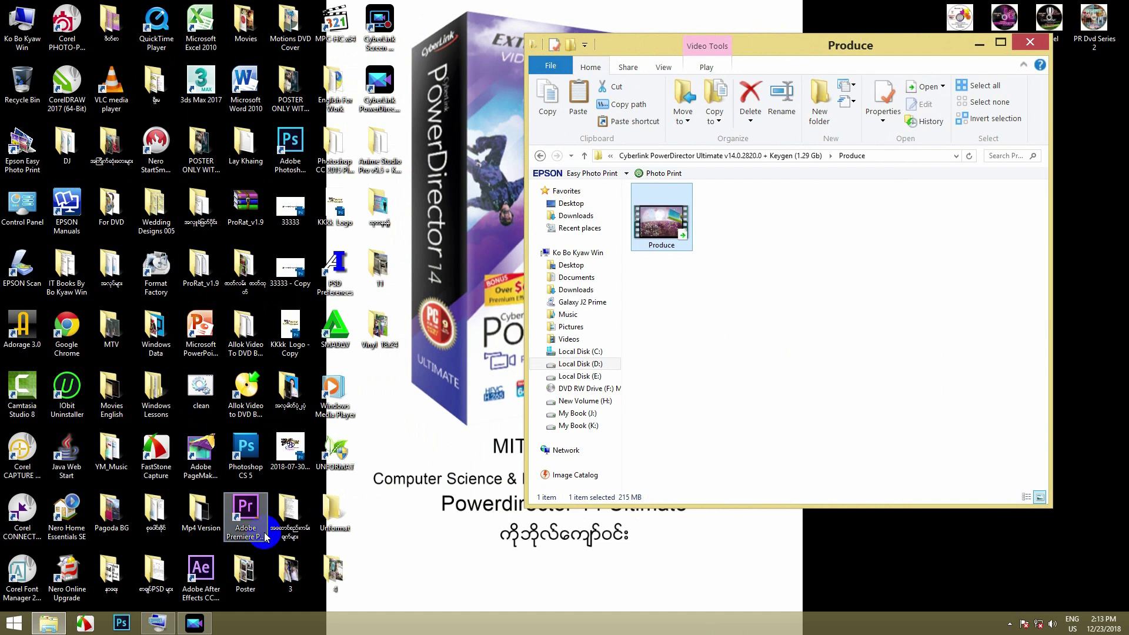
{"action": "double_click", "coordinate": [669, 216]}
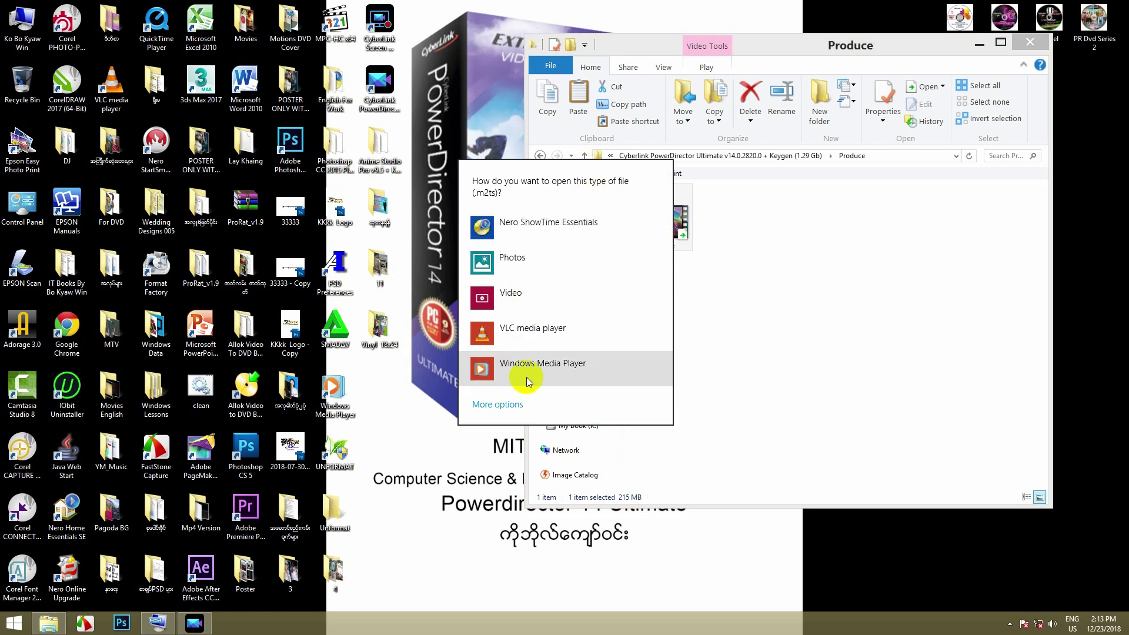
{"action": "left_click", "coordinate": [524, 301]}
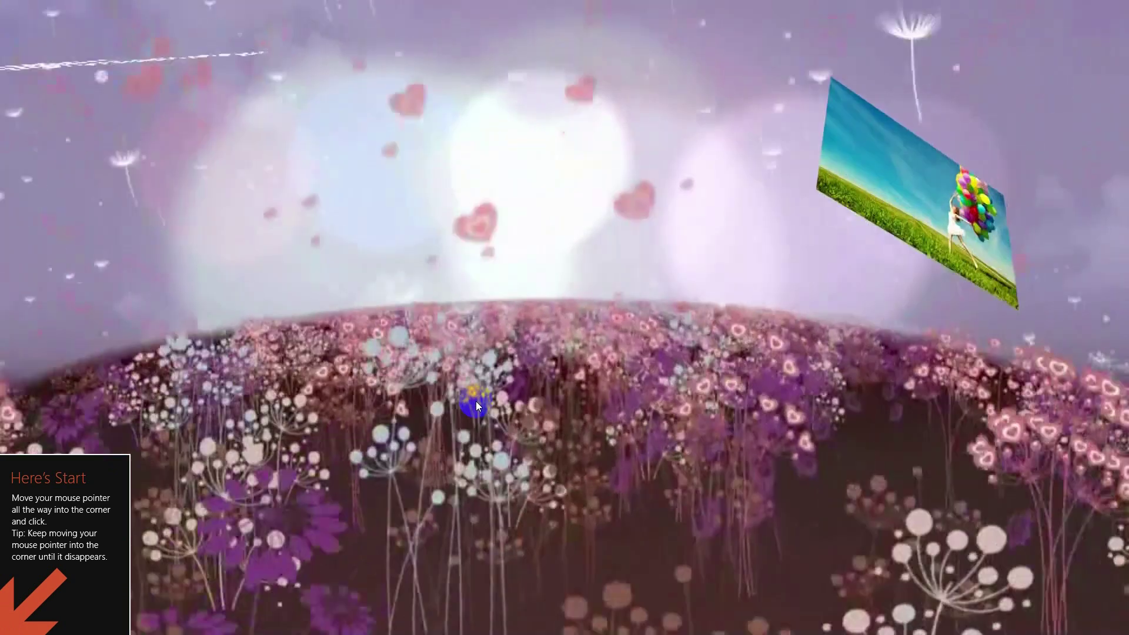
{"action": "left_click", "coordinate": [475, 401]}
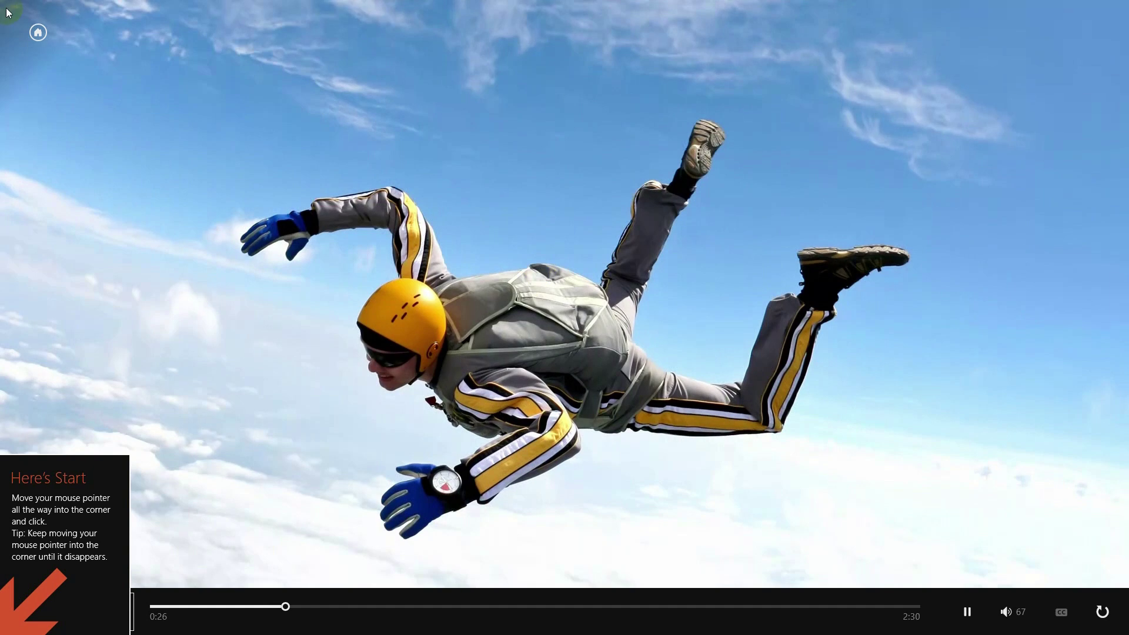
{"action": "left_click", "coordinate": [37, 33]}
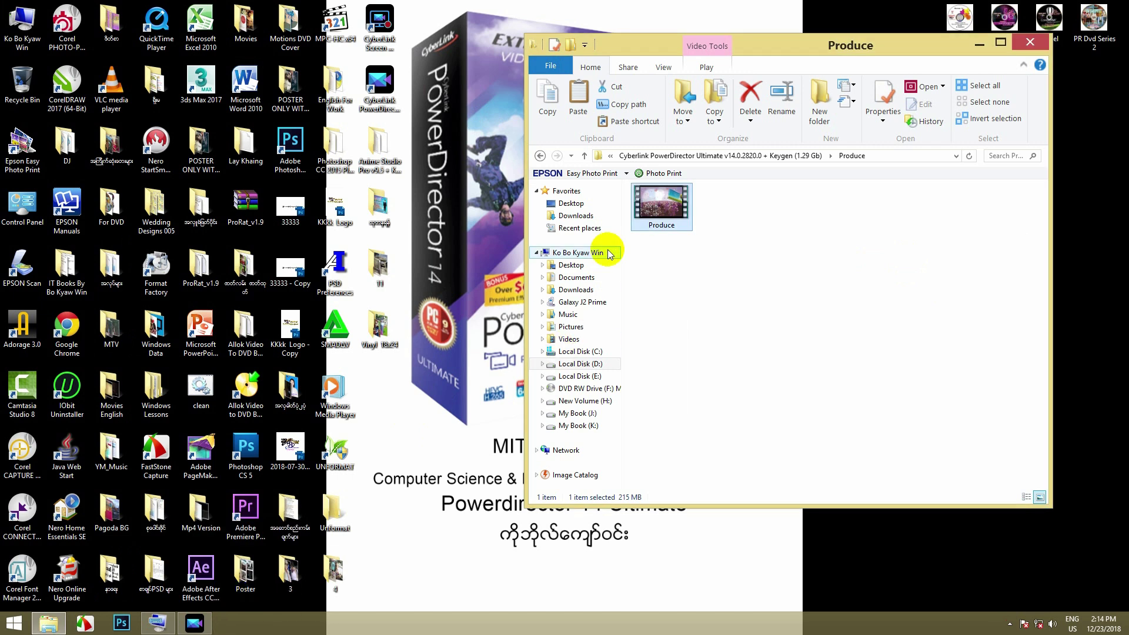
Open the Produce video with Windows Media Player, watch it maximized, then close the player and move the folder window aside
{"action": "right_click", "coordinate": [663, 206]}
{"action": "mouse_move", "coordinate": [693, 216]}
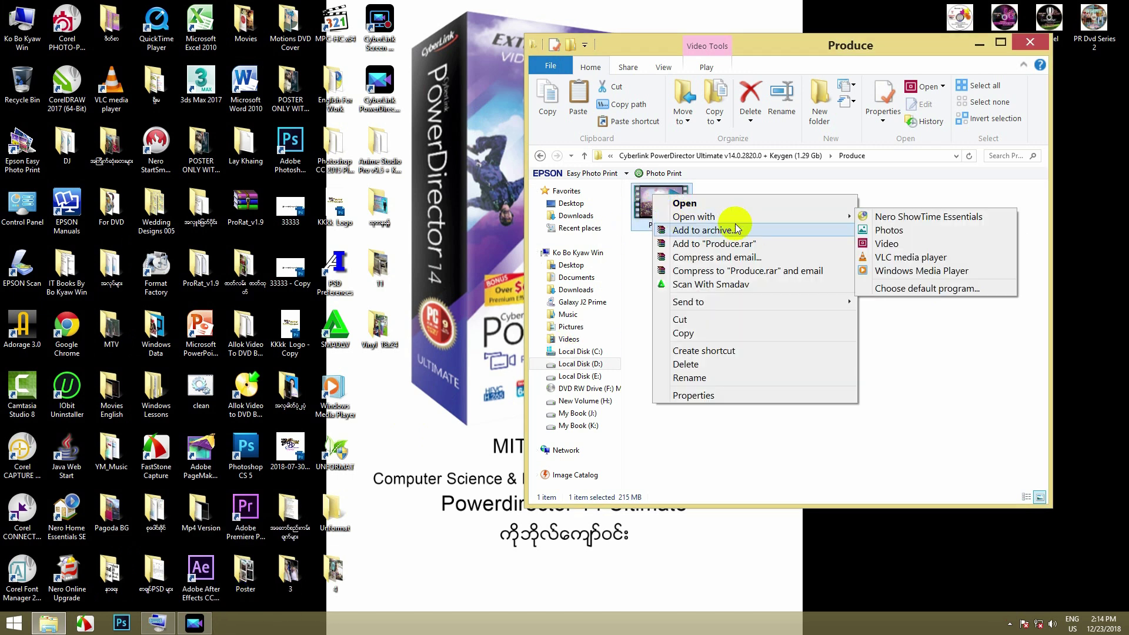
{"action": "left_click", "coordinate": [893, 271]}
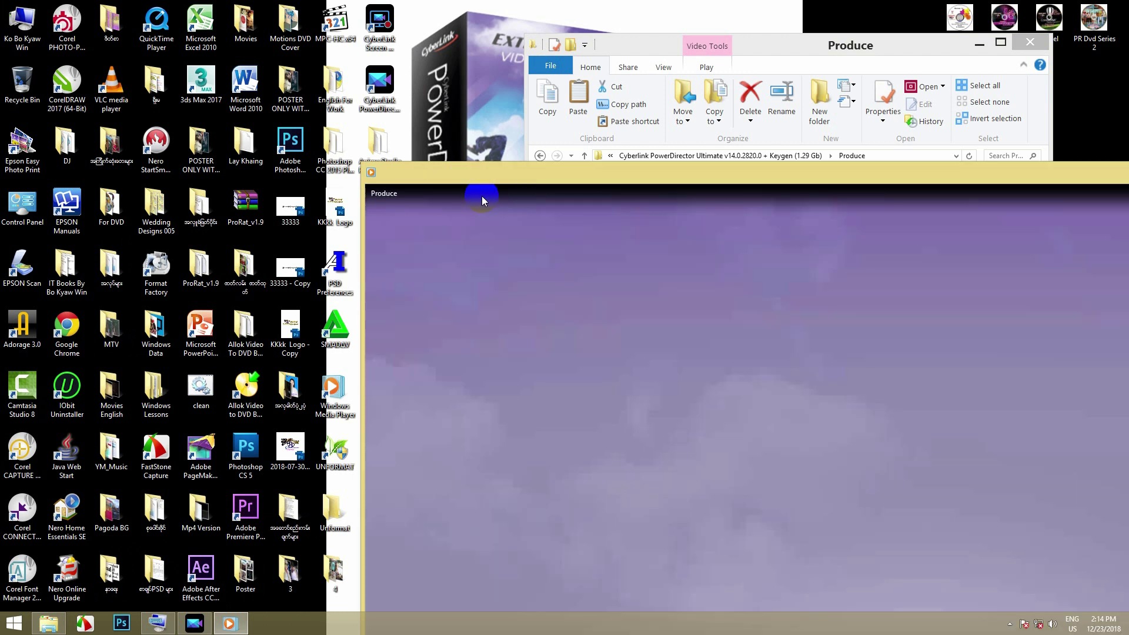
{"action": "double_click", "coordinate": [482, 200]}
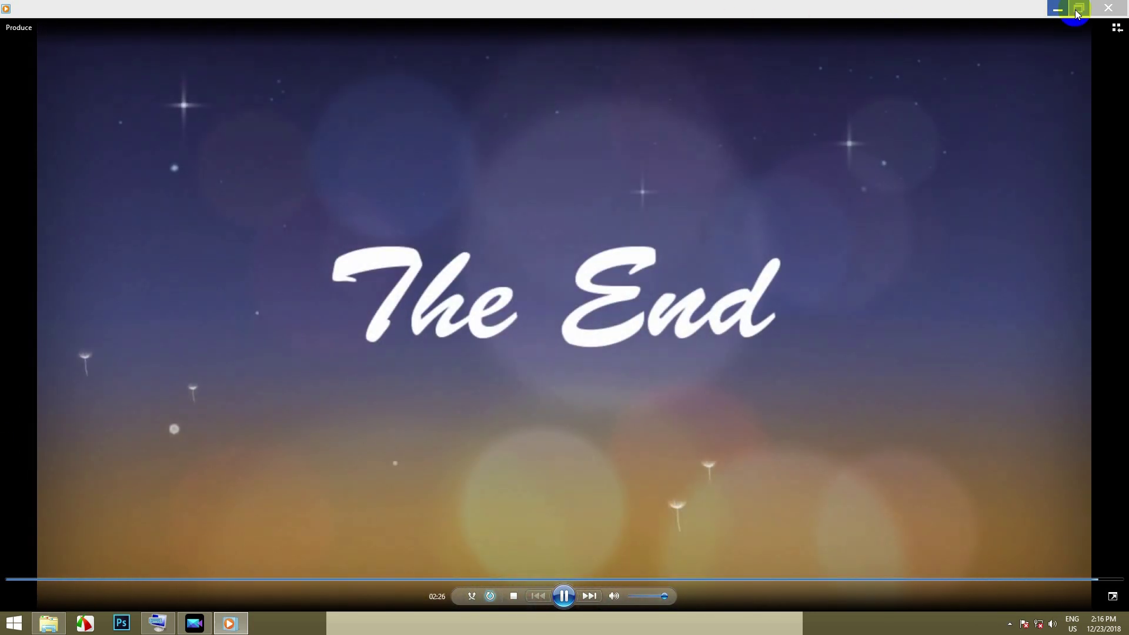
{"action": "left_click", "coordinate": [1077, 13]}
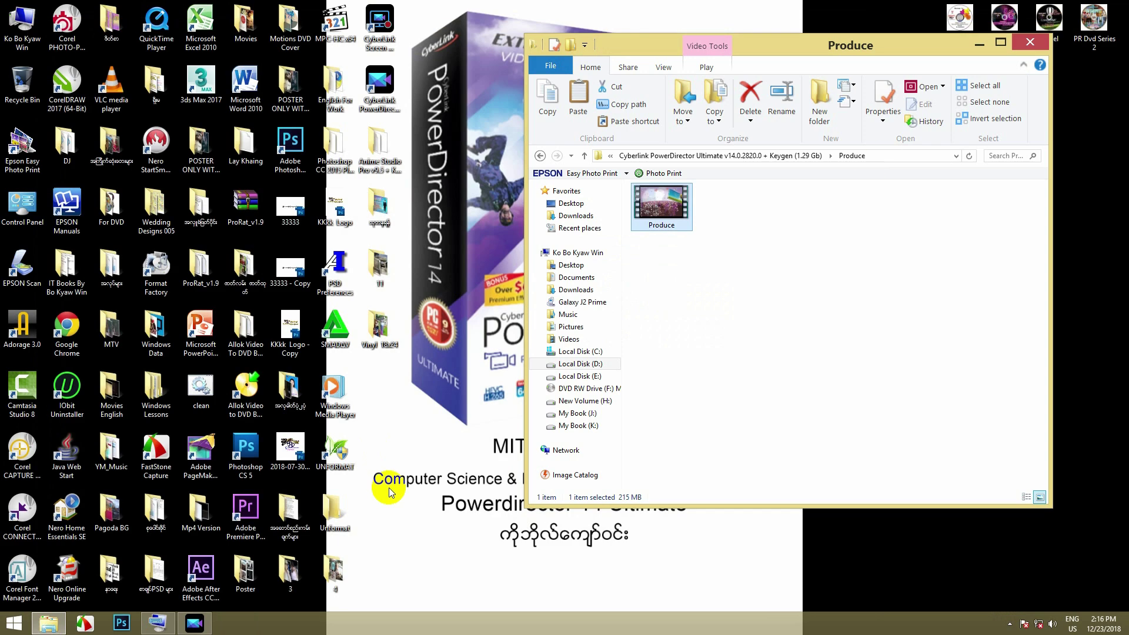
{"action": "left_click_drag", "start_coordinate": [650, 46], "coordinate": [737, 45]}
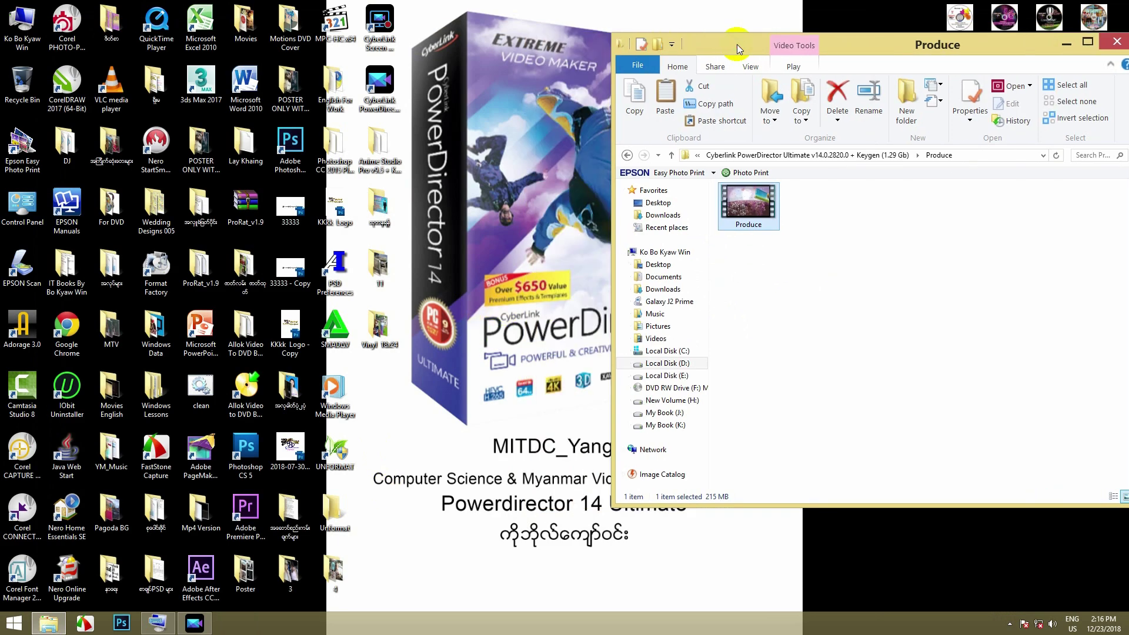
Switch to PowerDirector and scrub the timeline playhead to 00;00;23;03 to preview the movie
{"action": "left_click", "coordinate": [195, 624]}
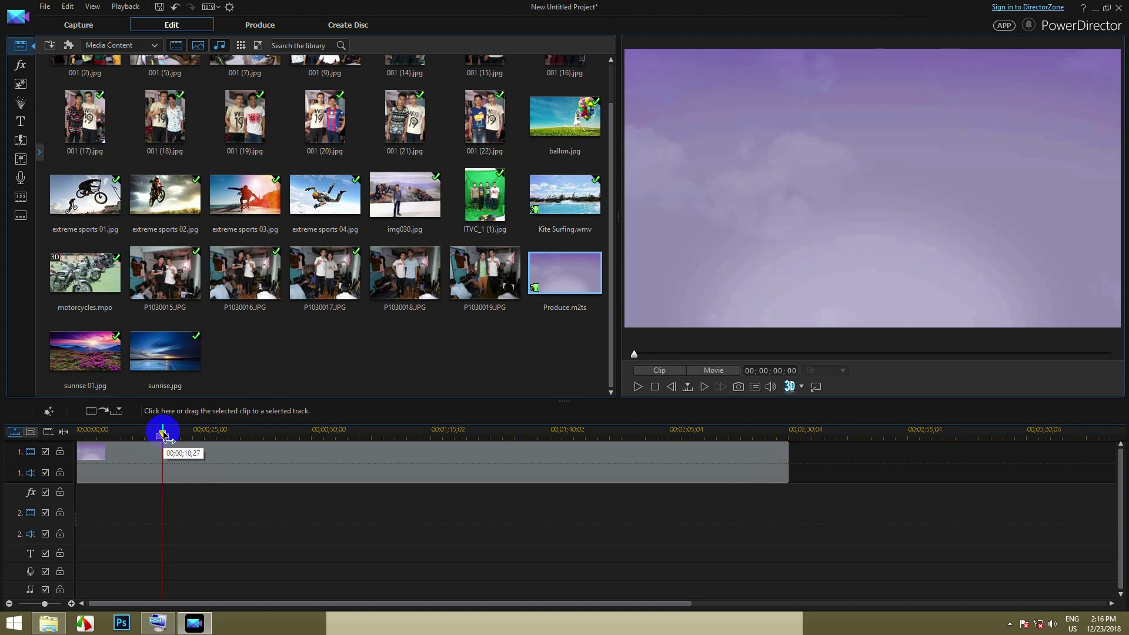
{"action": "left_click", "coordinate": [100, 437]}
{"action": "left_click_drag", "start_coordinate": [88, 435], "coordinate": [183, 434]}
Open the Magic Movie Wizard to review its source options, close it, and review the magic tools available for the timeline
{"action": "left_click", "coordinate": [50, 412]}
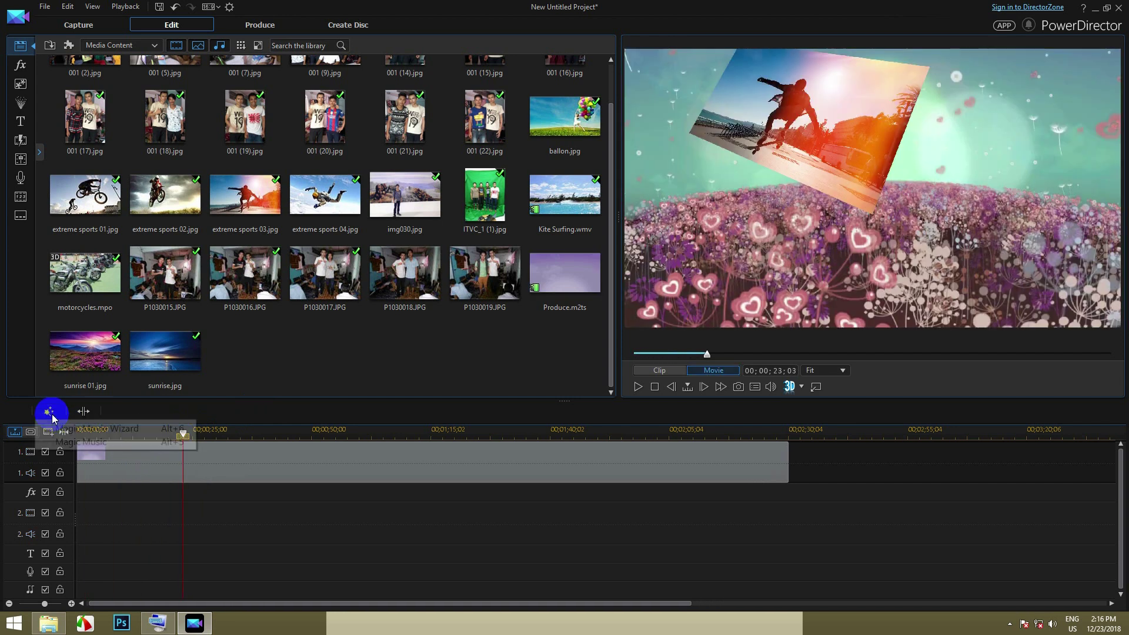
{"action": "left_click", "coordinate": [94, 434]}
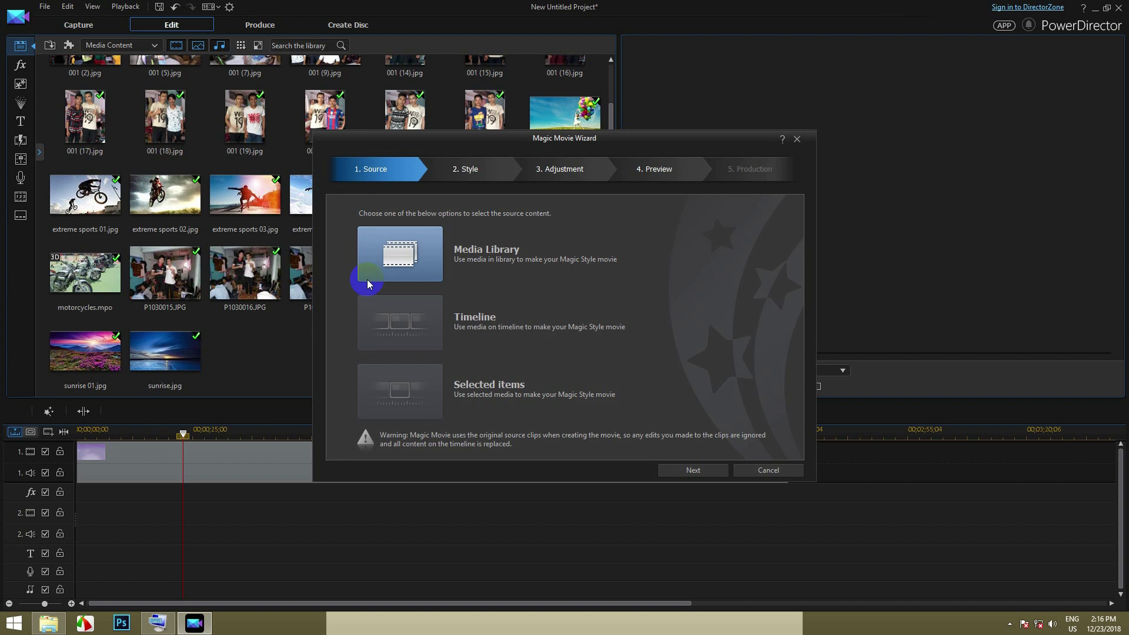
{"action": "left_click_drag", "start_coordinate": [516, 147], "coordinate": [408, 147]}
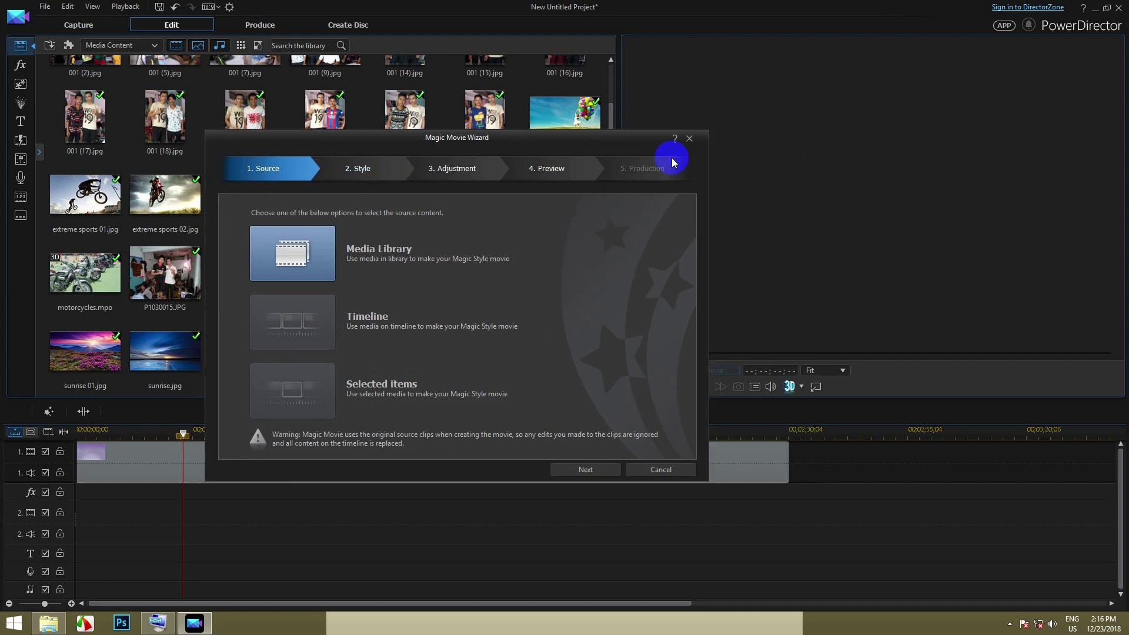
{"action": "left_click", "coordinate": [690, 141]}
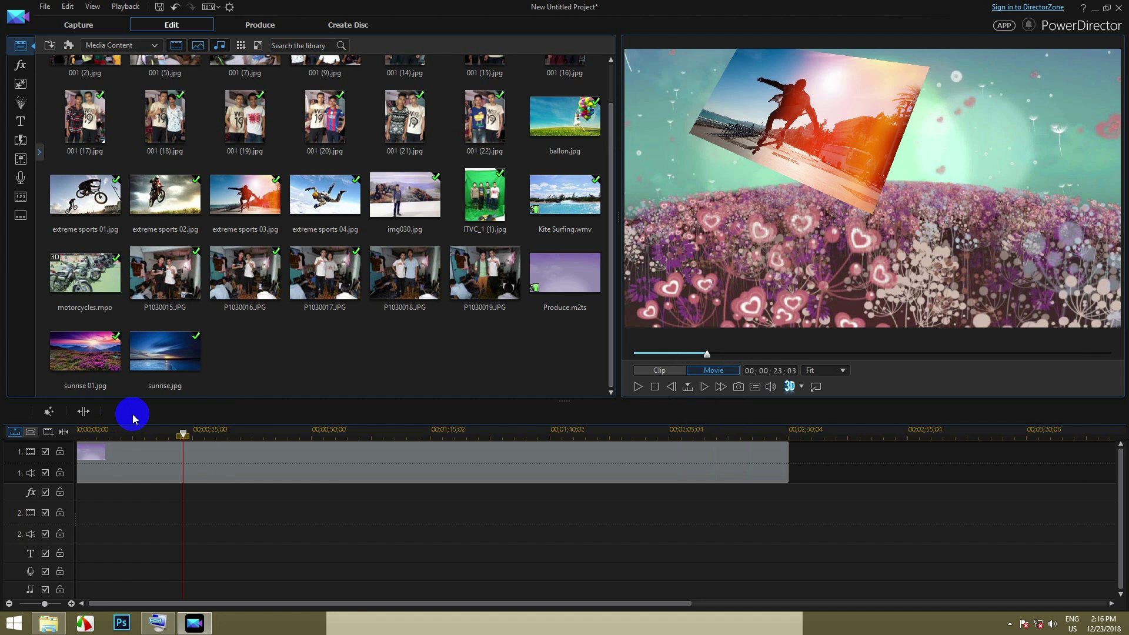
{"action": "left_click", "coordinate": [50, 412]}
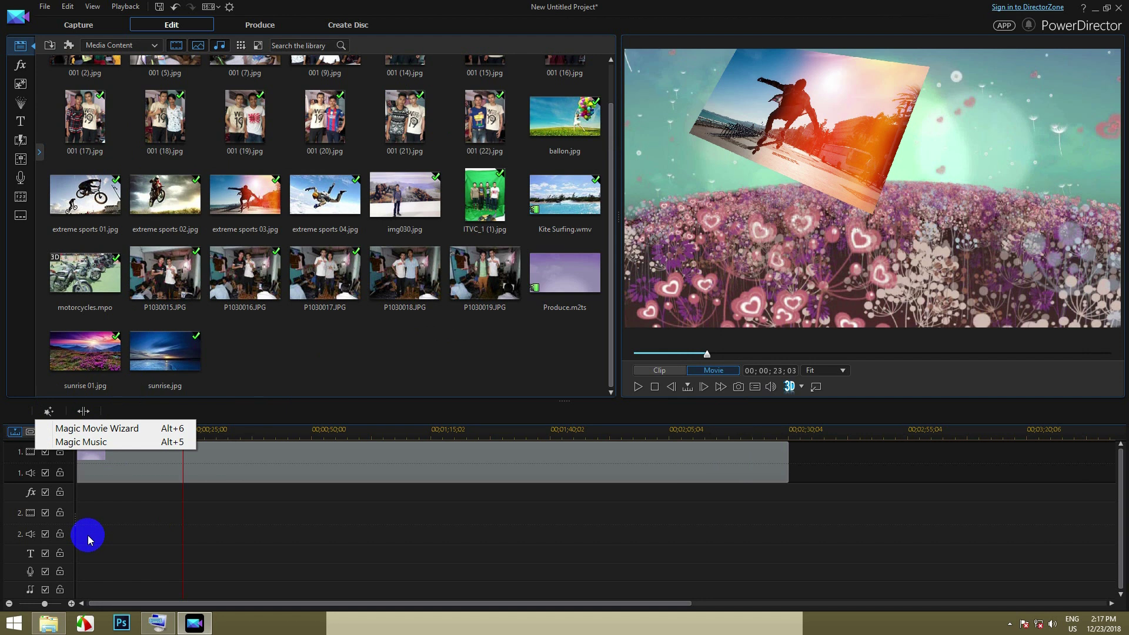
{"action": "left_click", "coordinate": [204, 491]}
Save the project as 004_Magic Movie Wizard in the MITDC_Projects folder, then close PowerDirector
{"action": "key", "text": "ctrl+s"}
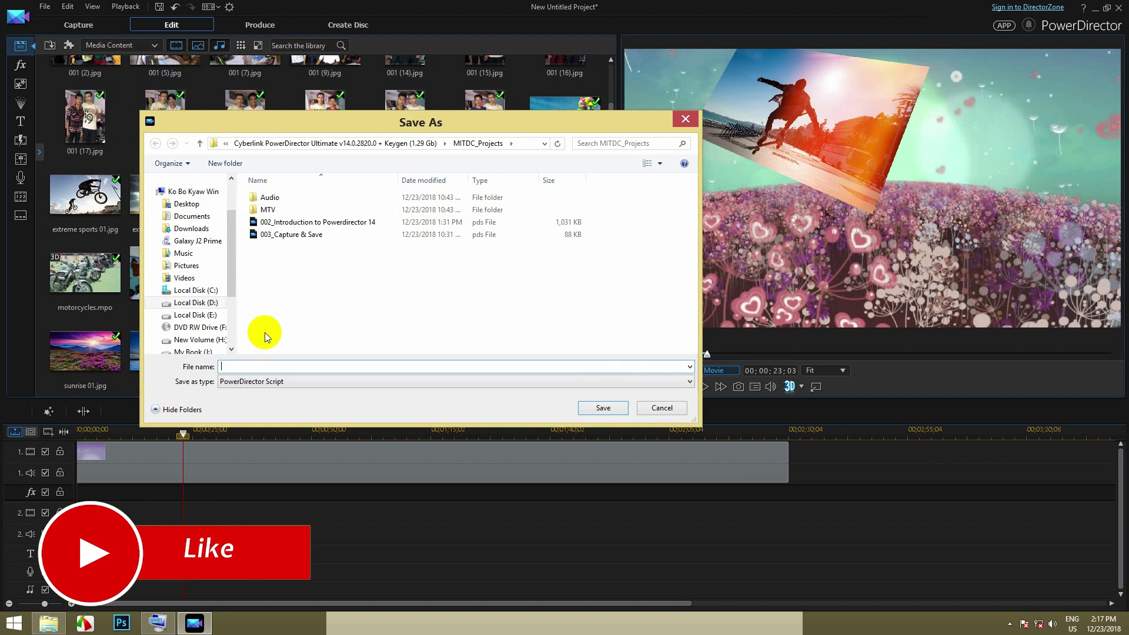
{"action": "left_click", "coordinate": [264, 366]}
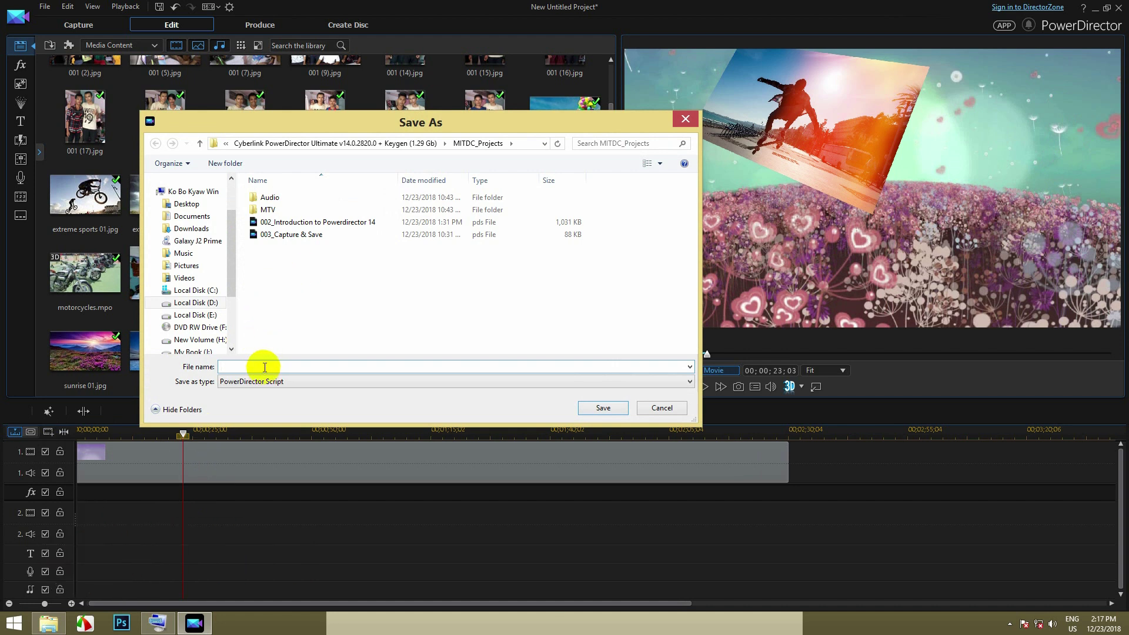
{"action": "type", "text": "004_Magic Movie Wizard"}
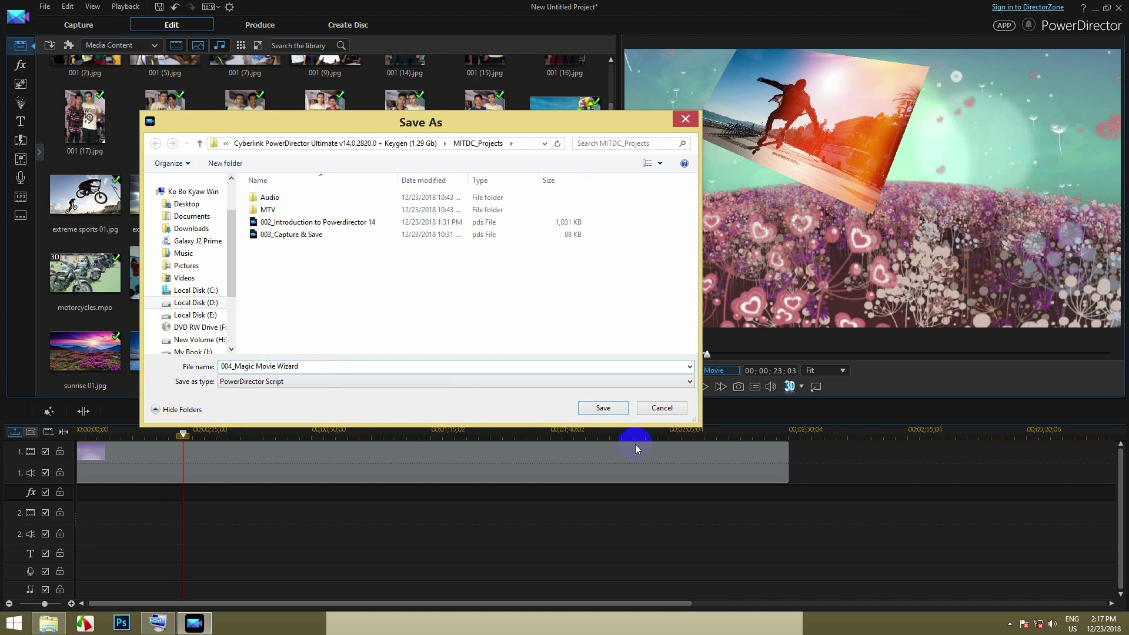
{"action": "left_click", "coordinate": [604, 408]}
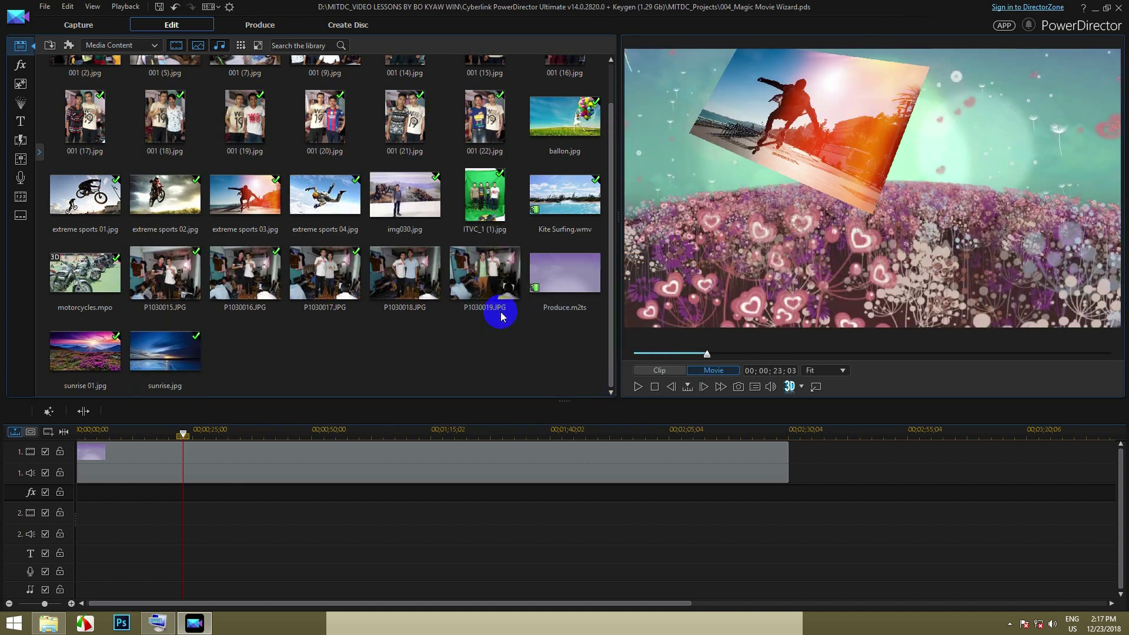
{"action": "left_click", "coordinate": [1118, 8]}
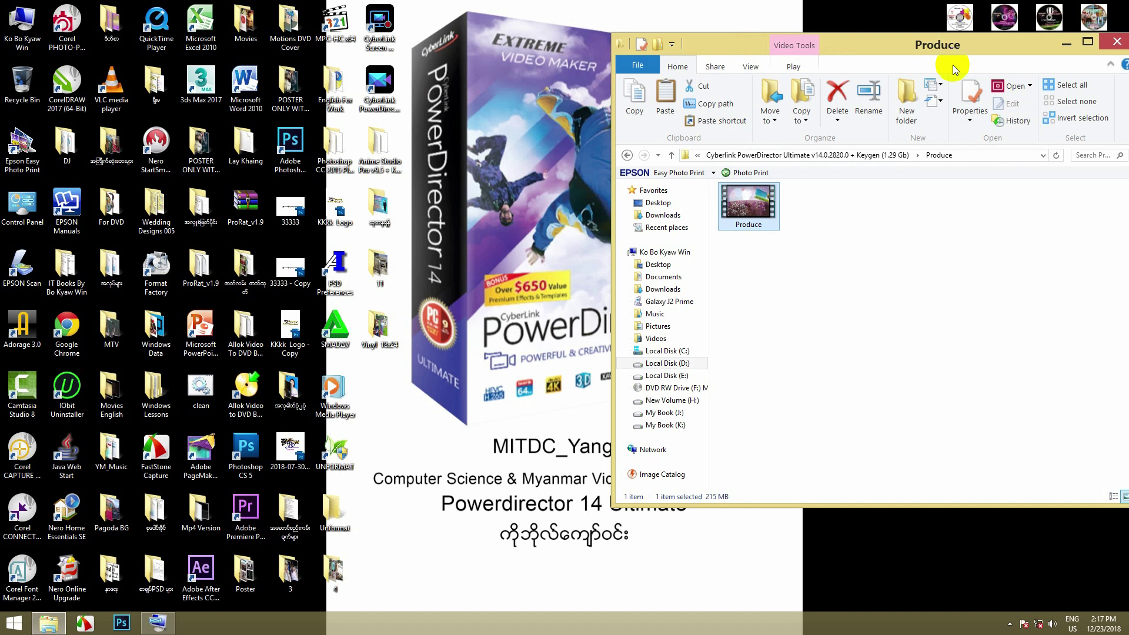
{"action": "left_click_drag", "start_coordinate": [958, 34], "coordinate": [584, 78]}
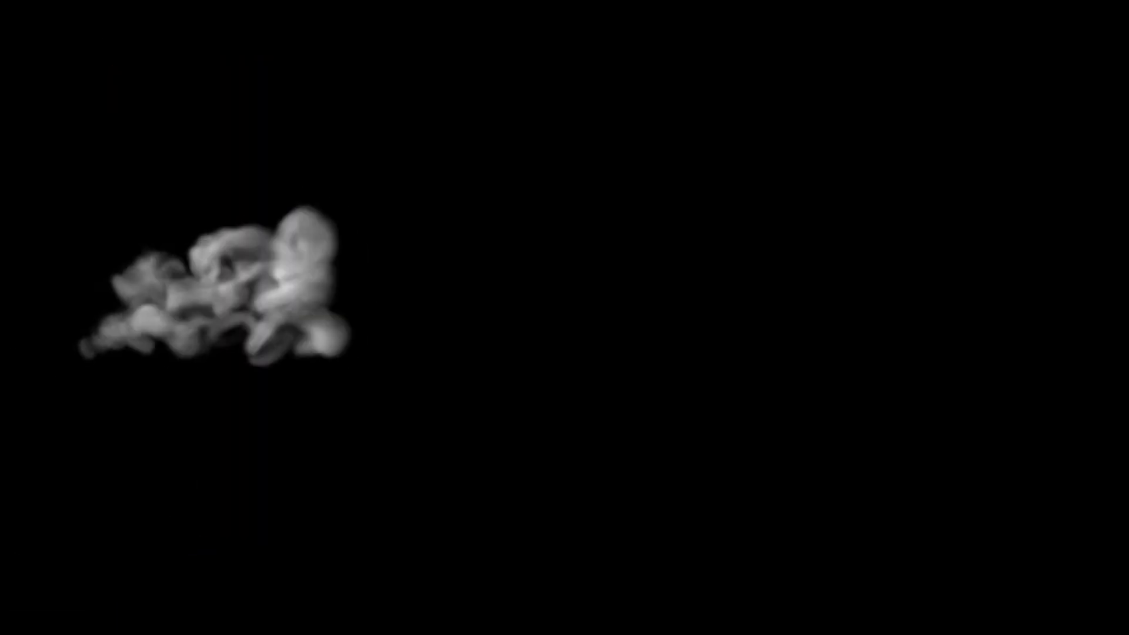